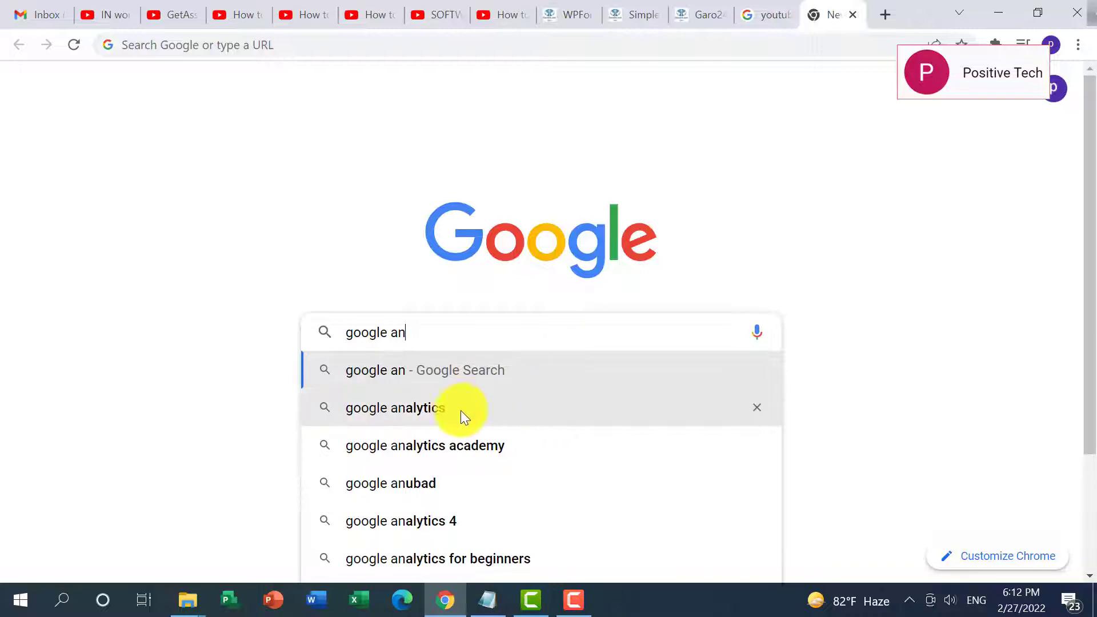
# Search Google for "google analytics" and open the official Google Analytics site from the results
pyautogui.click(464, 409)
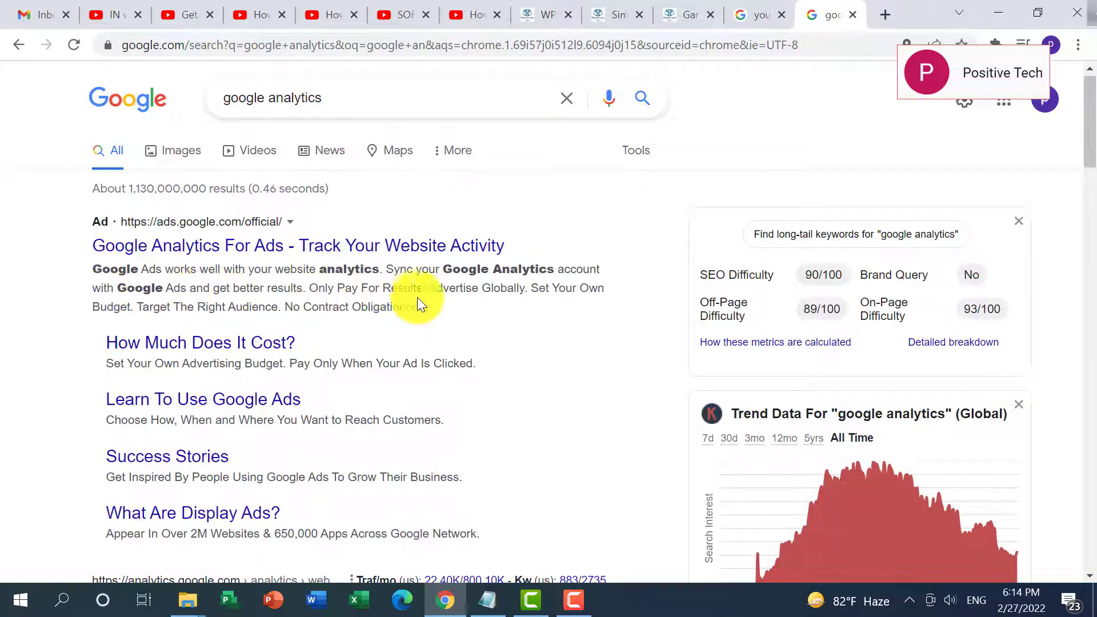
pyautogui.moveTo(1090, 161); pyautogui.dragTo(1081, 232)
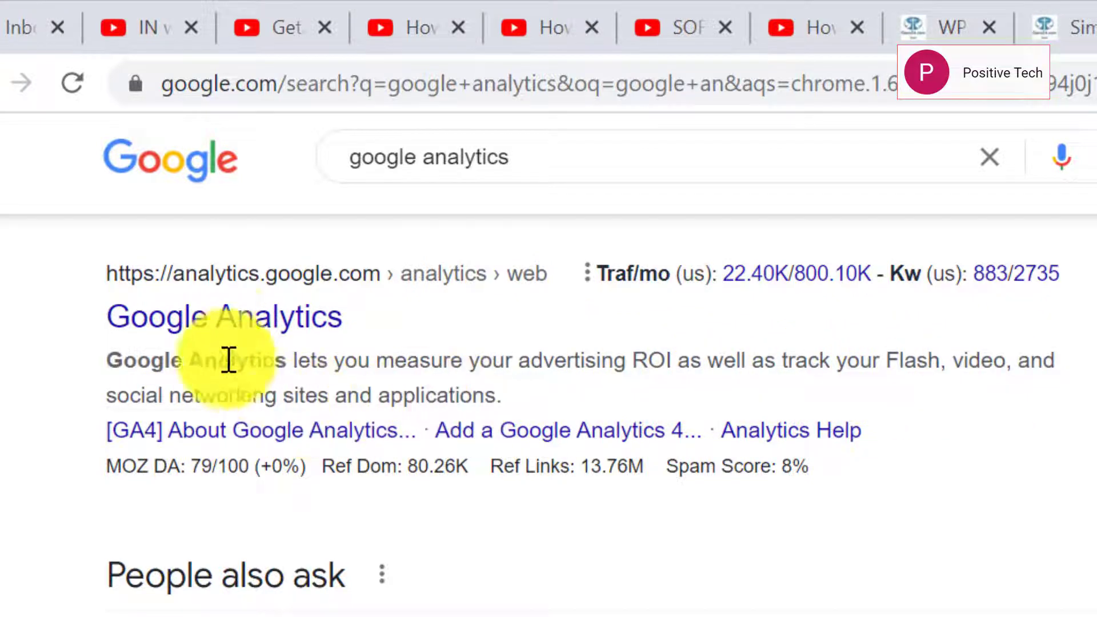
pyautogui.click(225, 325)
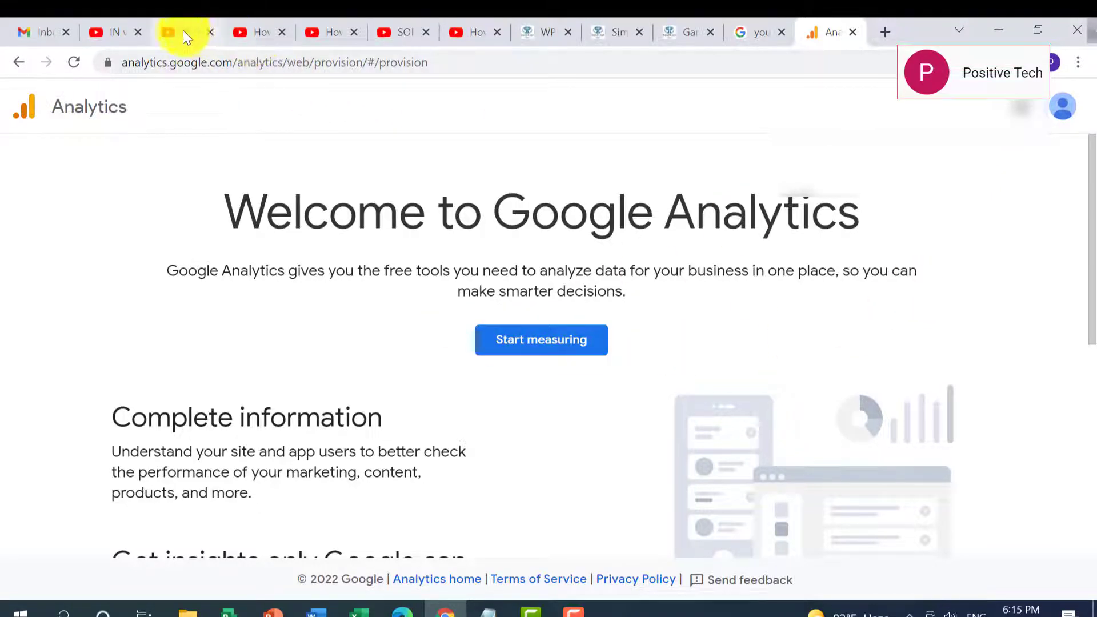
# Start measuring from the Google Analytics welcome page to begin setting up a new account
pyautogui.click(536, 345)
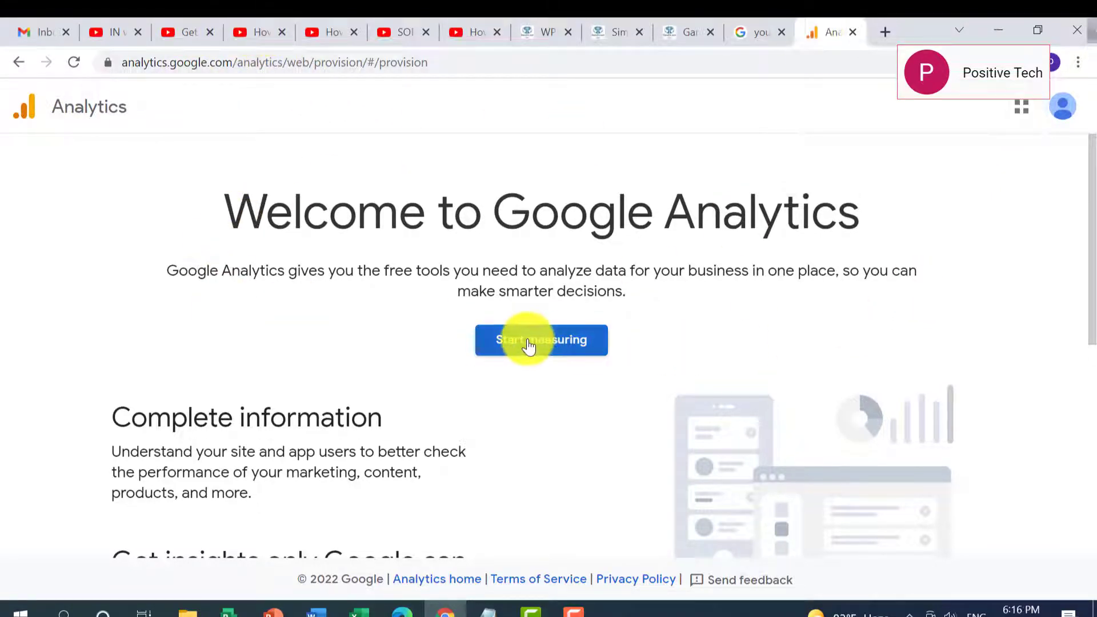
pyautogui.click(1067, 116)
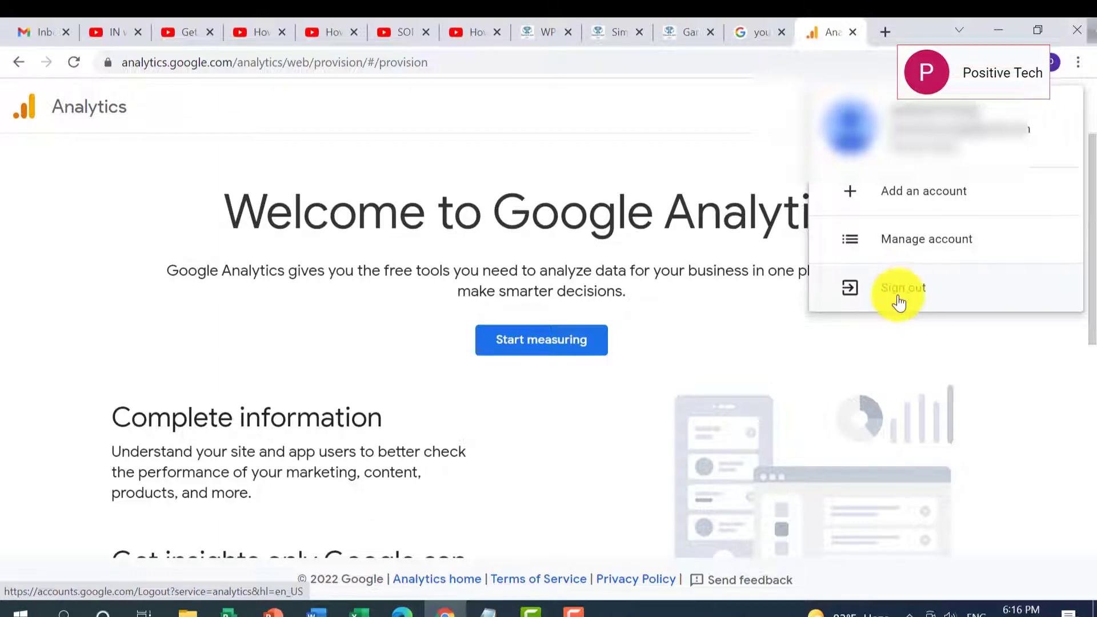
pyautogui.click(694, 137)
pyautogui.scroll(-1, 1091, 247)
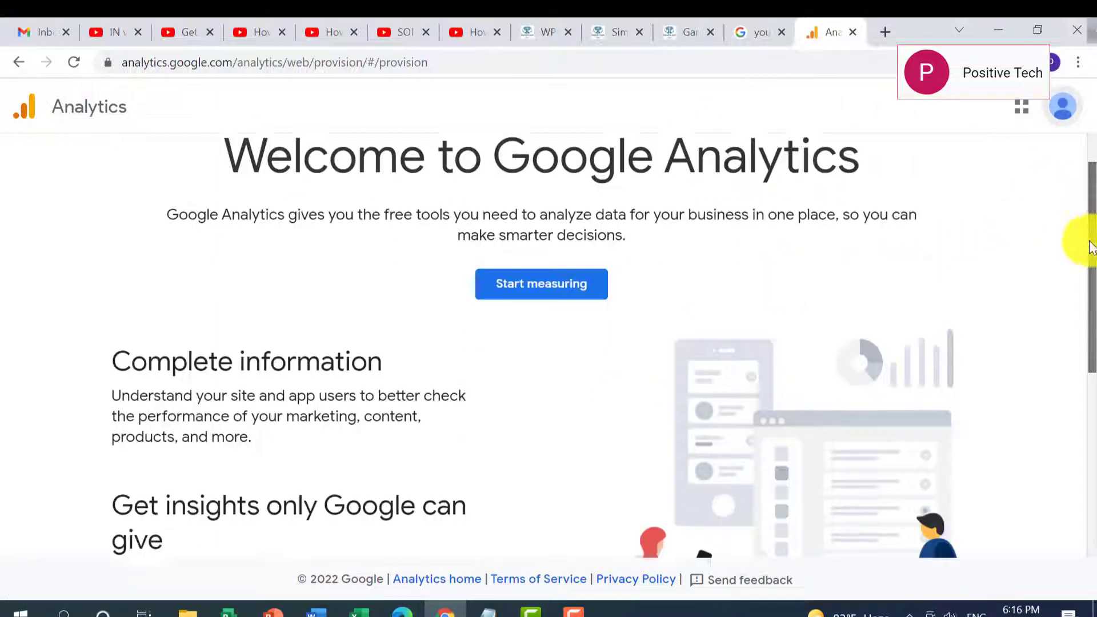
pyautogui.scroll(-1, 1092, 247)
pyautogui.click(516, 237)
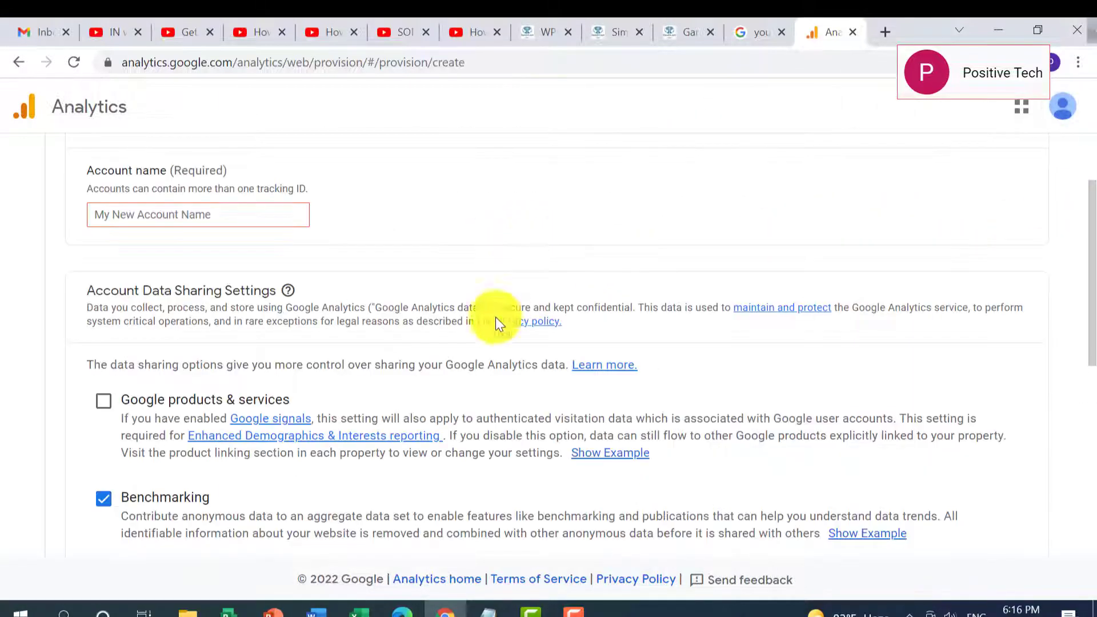
# Enter "Garo24.com" as the name of the new Analytics account
pyautogui.click(252, 216)
pyautogui.write('Garo')
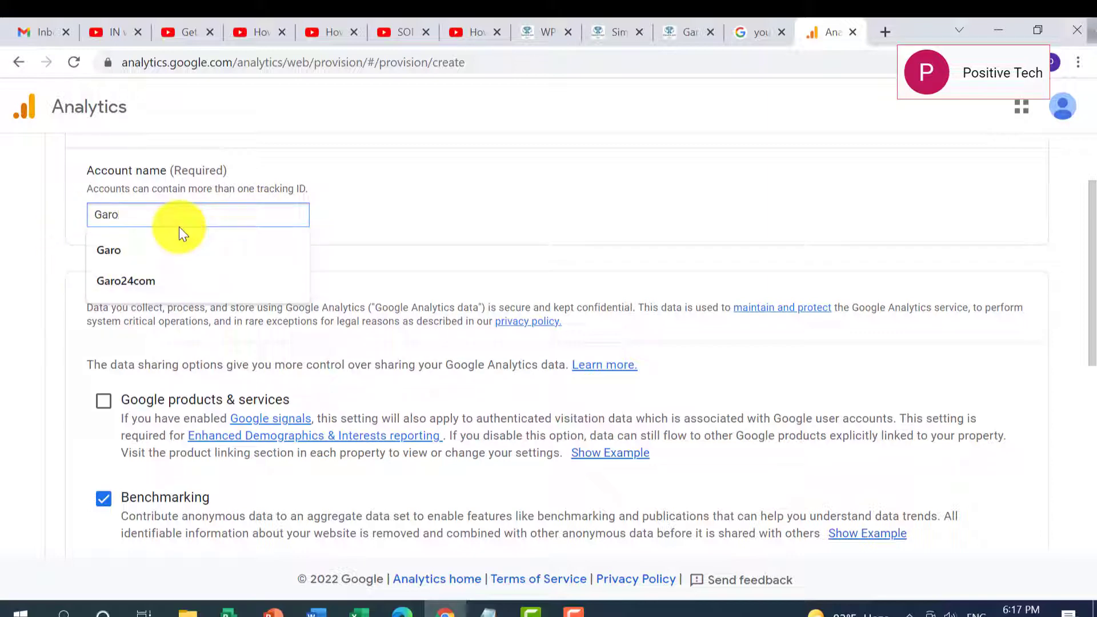
pyautogui.write('24.xo')
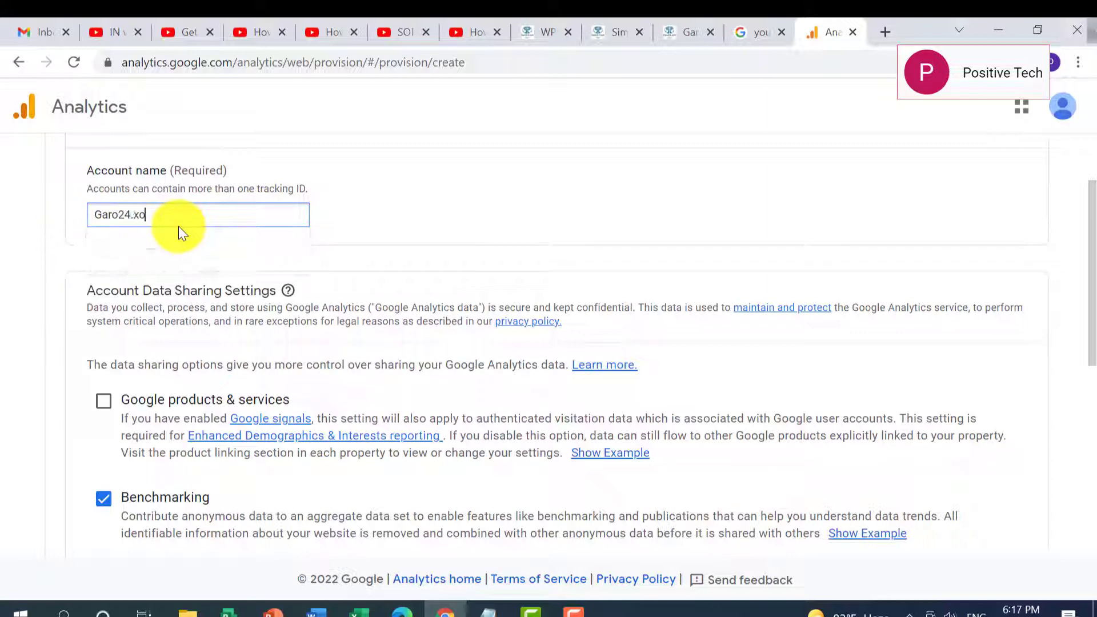
pyautogui.press('BackSpace')
pyautogui.press('BackSpace')
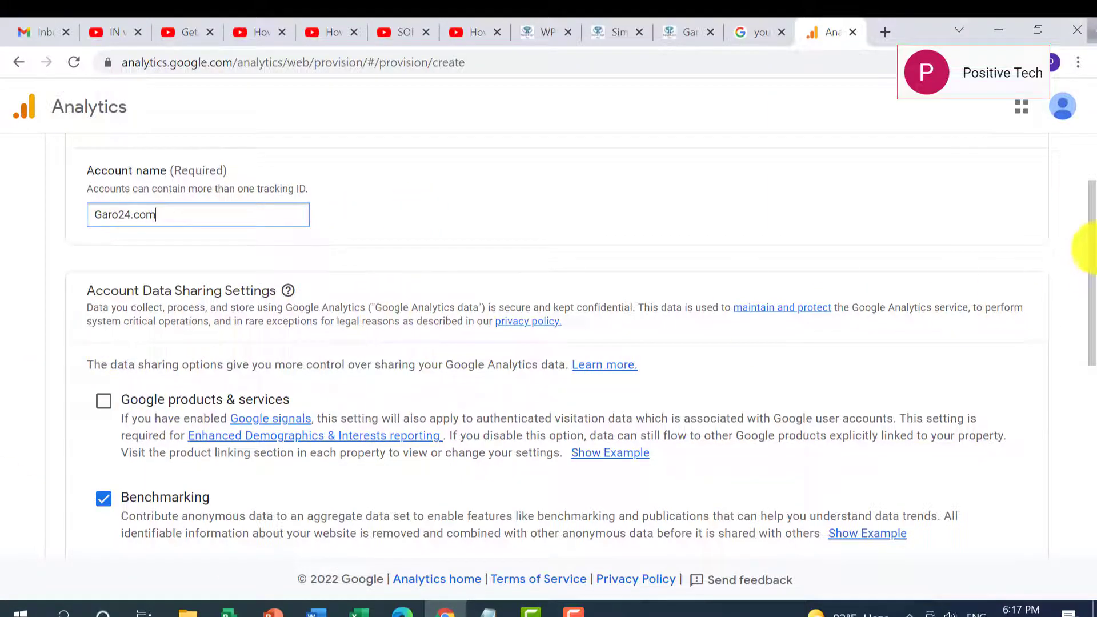
# Accept the account data sharing settings as they are and continue to the property setup
pyautogui.scroll(-2, 1093, 295)
pyautogui.moveTo(1093, 294); pyautogui.dragTo(1094, 316)
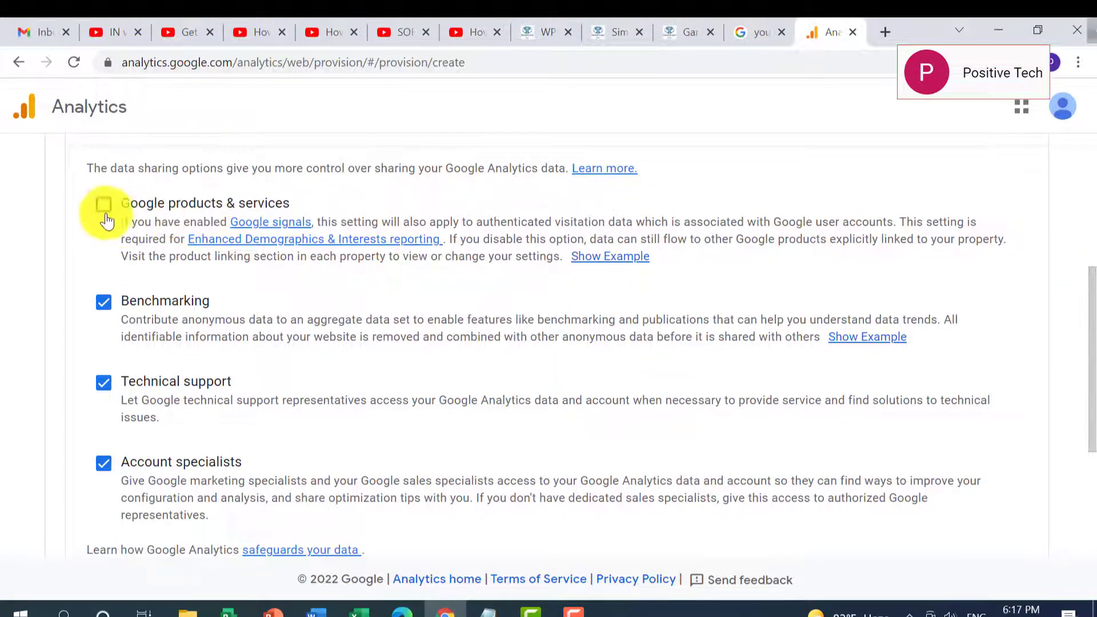
pyautogui.moveTo(1092, 426); pyautogui.dragTo(1088, 507)
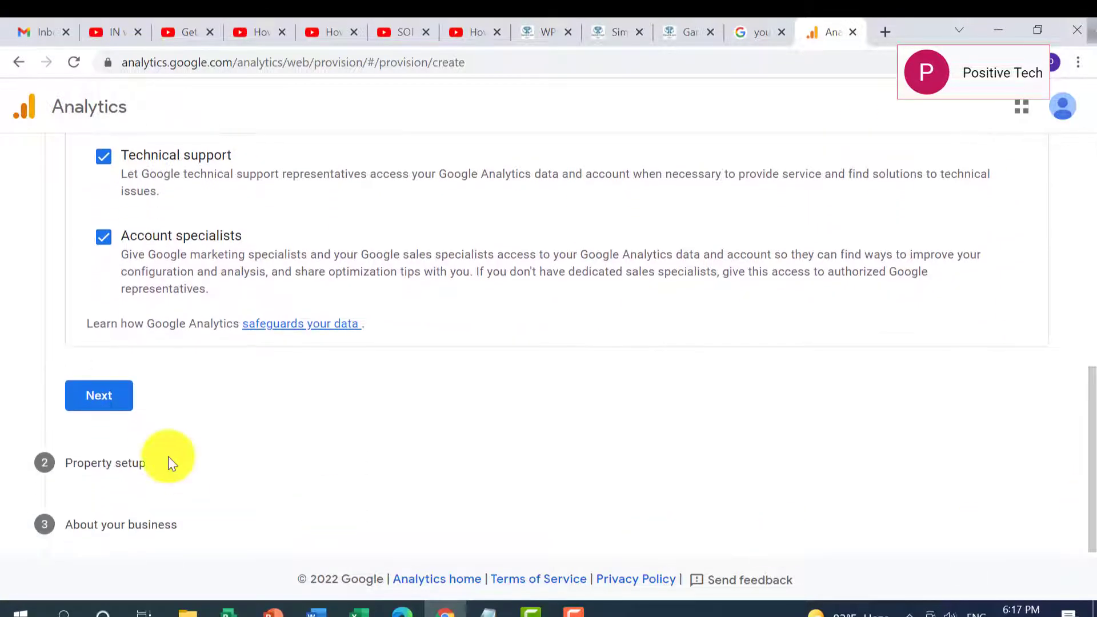
pyautogui.click(114, 405)
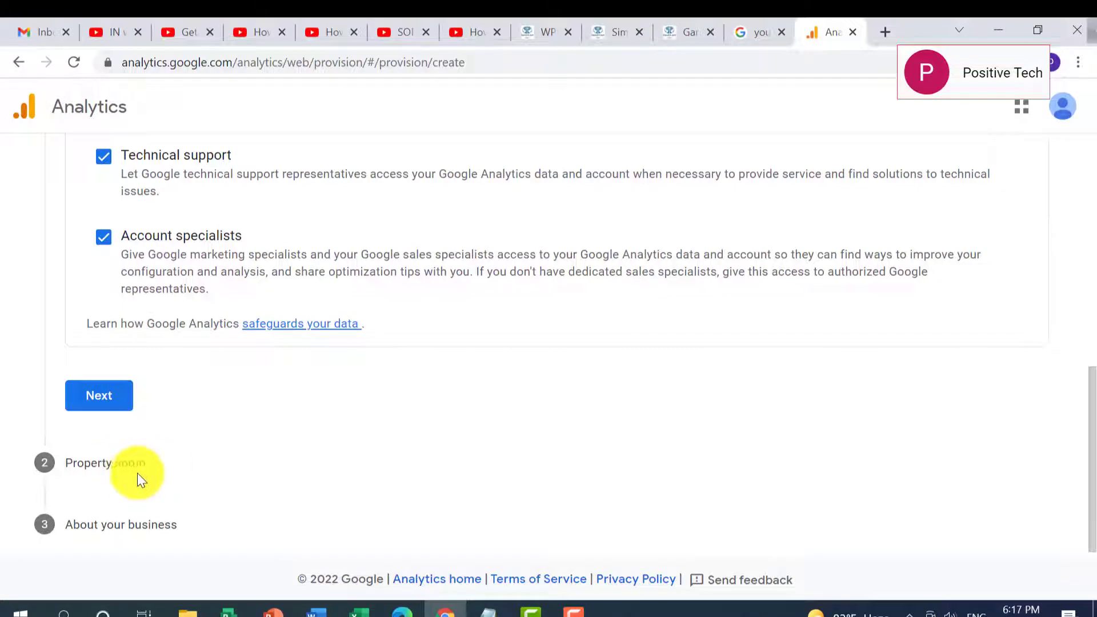
pyautogui.moveTo(1092, 508); pyautogui.dragTo(1092, 513)
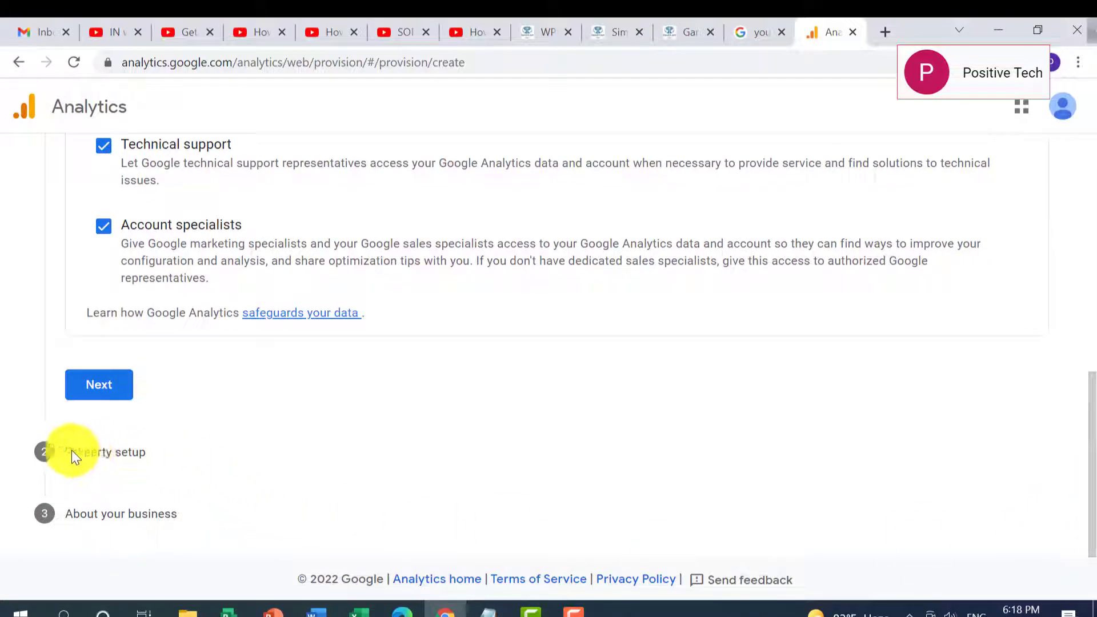
pyautogui.click(99, 391)
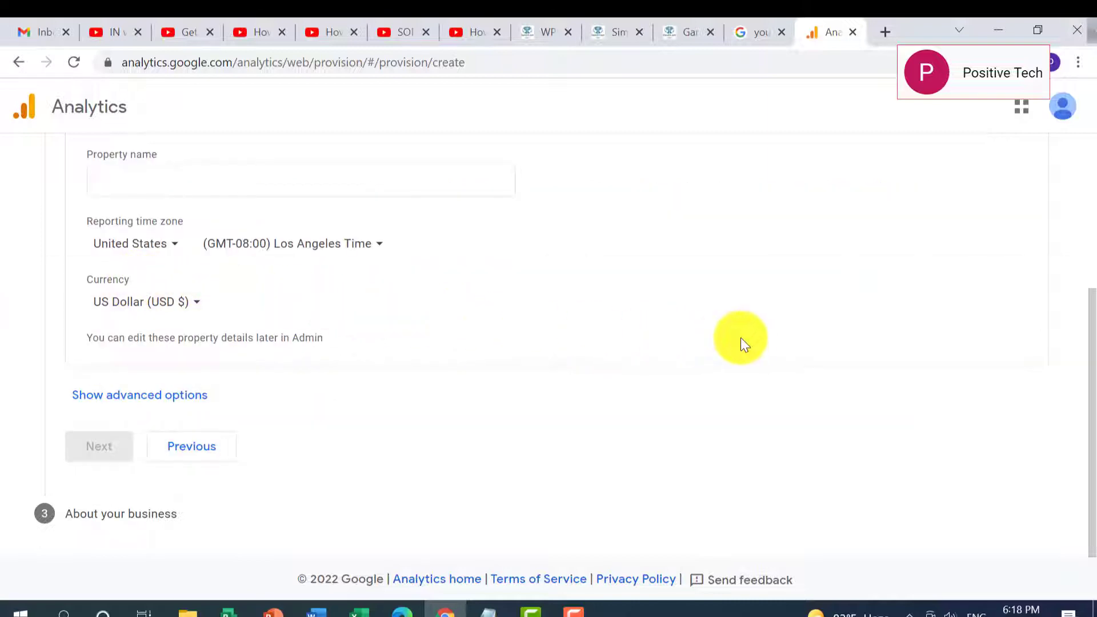
pyautogui.moveTo(1092, 363); pyautogui.dragTo(1085, 404)
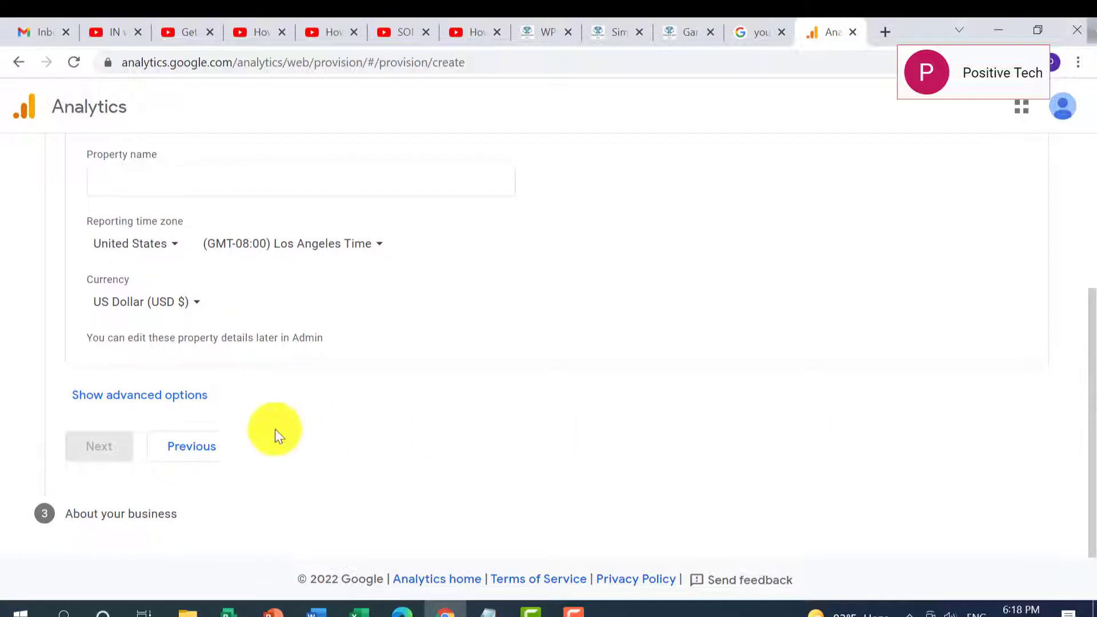
pyautogui.click(190, 451)
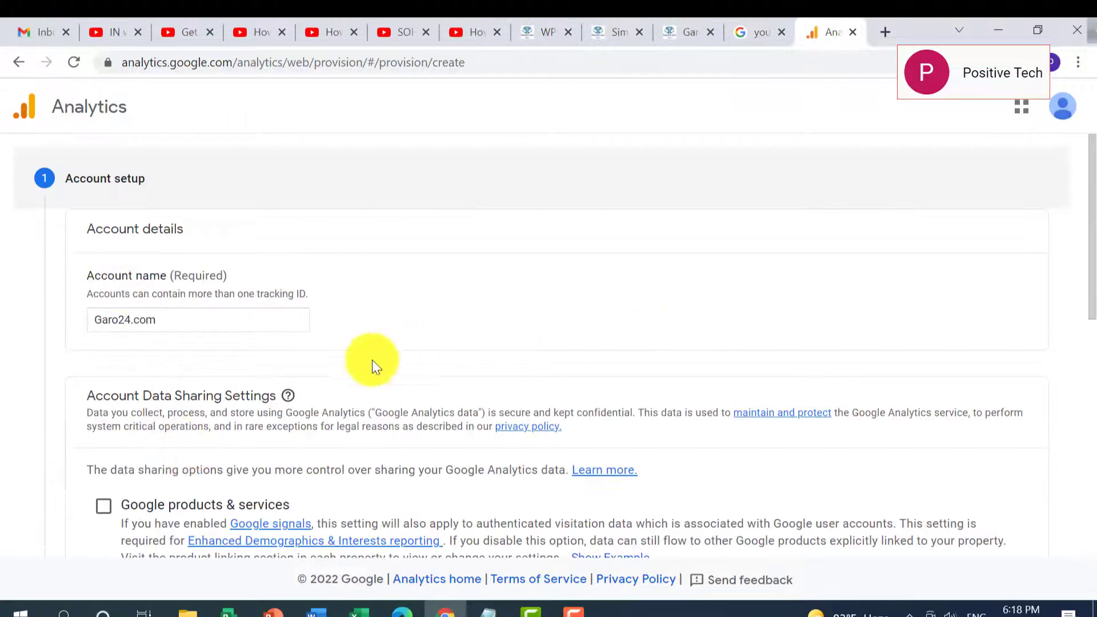
pyautogui.moveTo(1089, 257); pyautogui.dragTo(1090, 491)
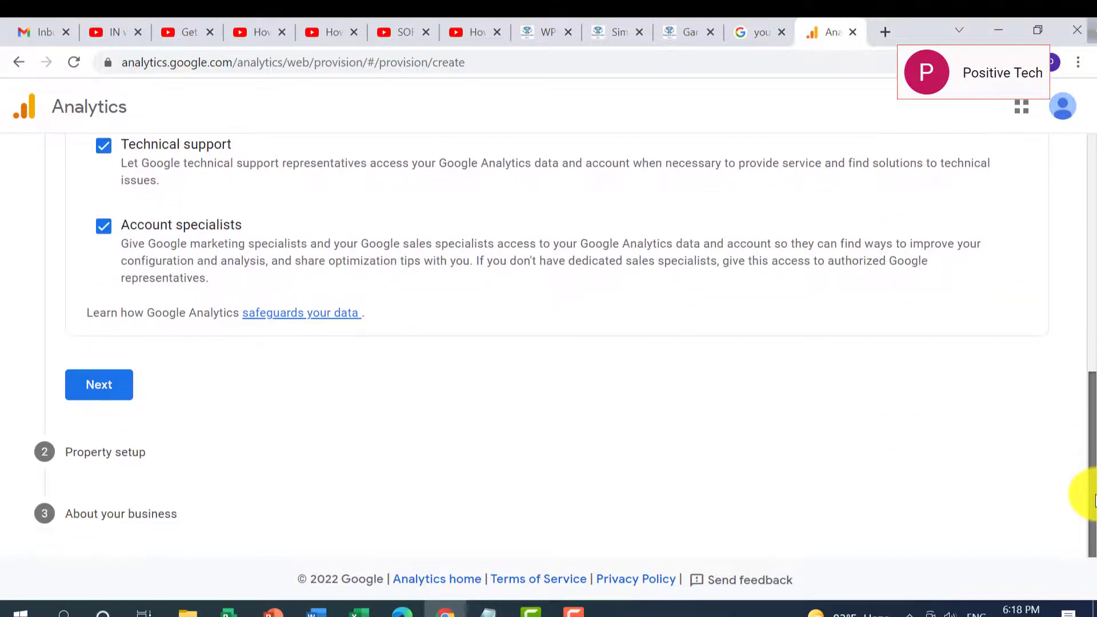
pyautogui.click(89, 386)
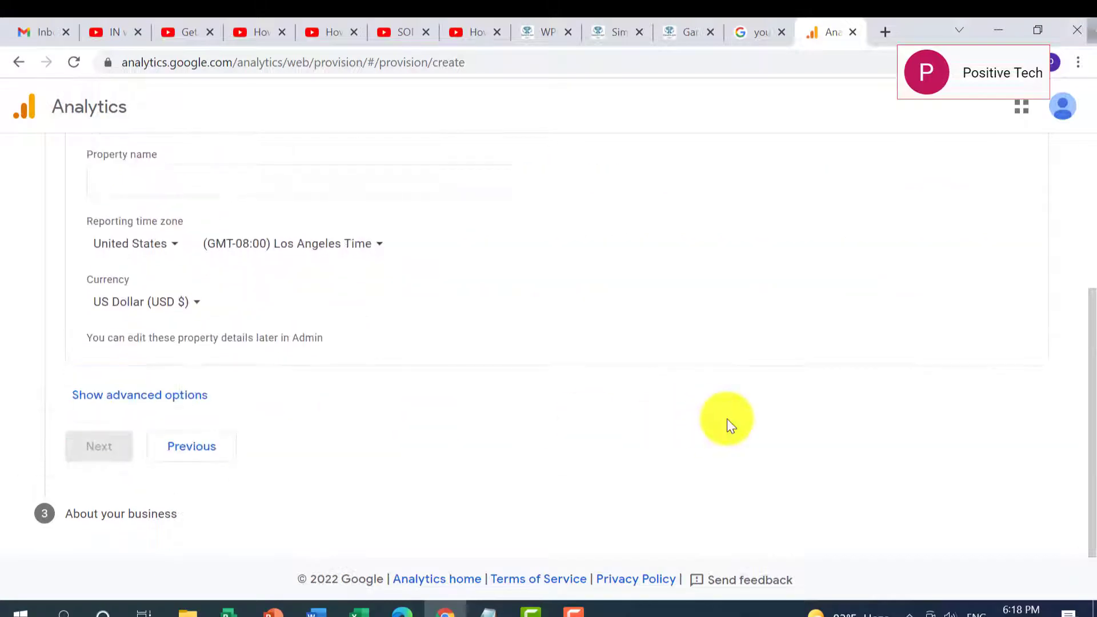
# Name the Google Analytics 4 property "Garo24.com" in the property details
pyautogui.moveTo(1089, 436); pyautogui.dragTo(1092, 322)
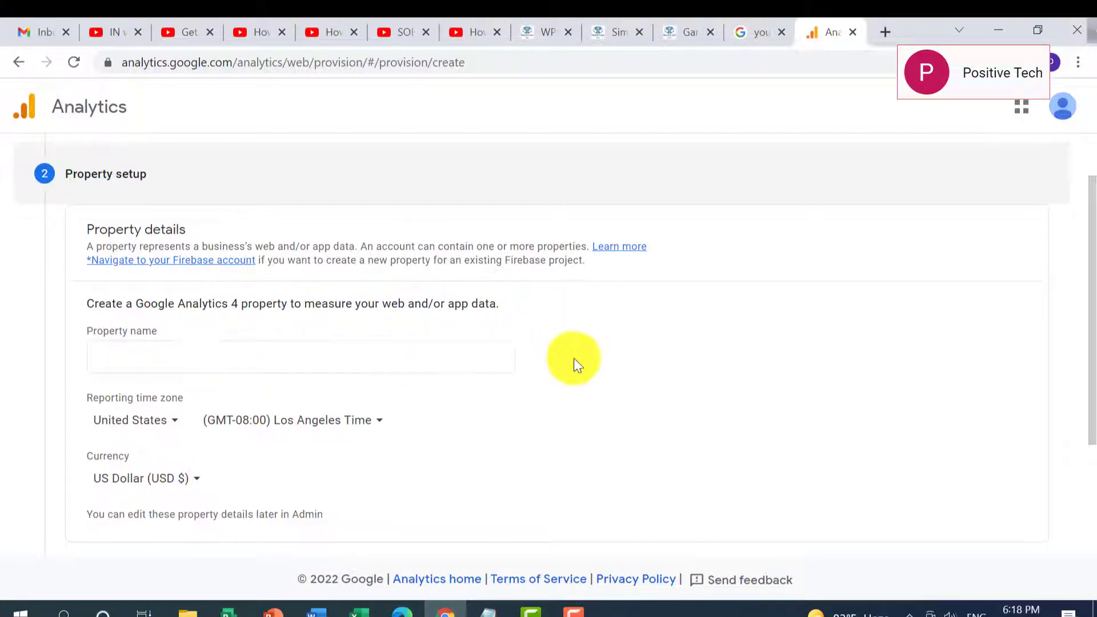
pyautogui.click(261, 361)
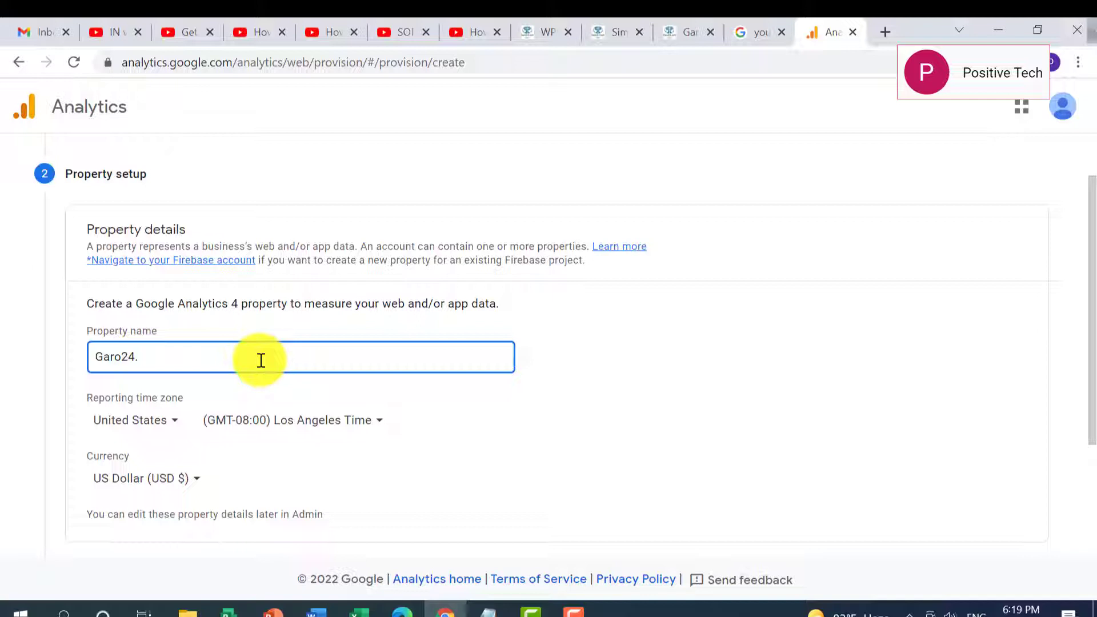
pyautogui.write('Garo24.com')
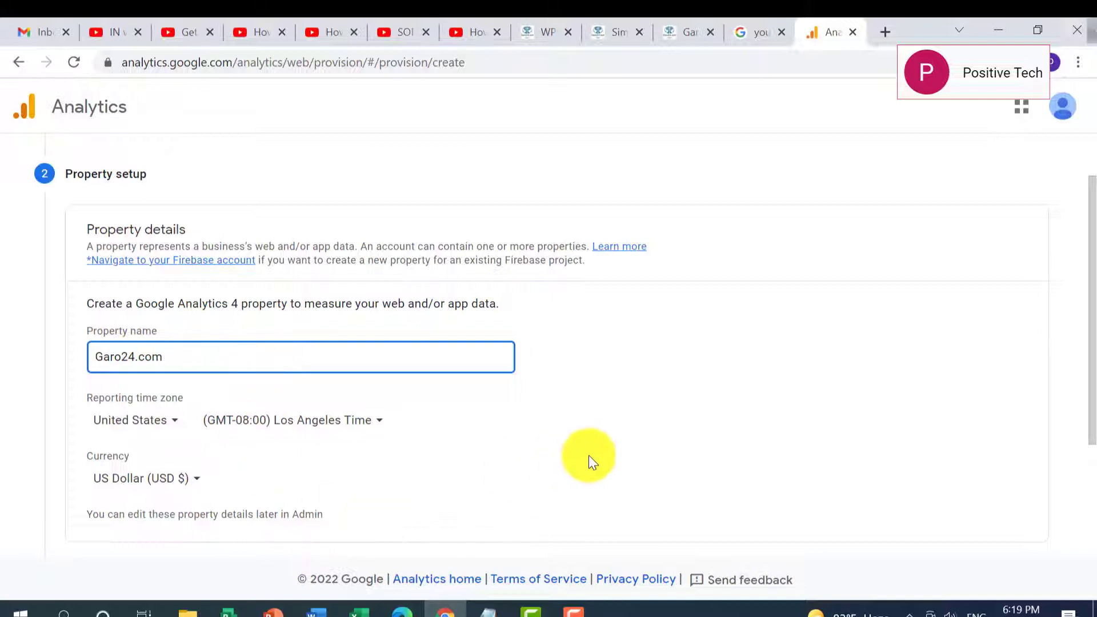
# Look through the available currencies and choose US Dollar (USD $) for the property
pyautogui.scroll(-2, 1088, 355)
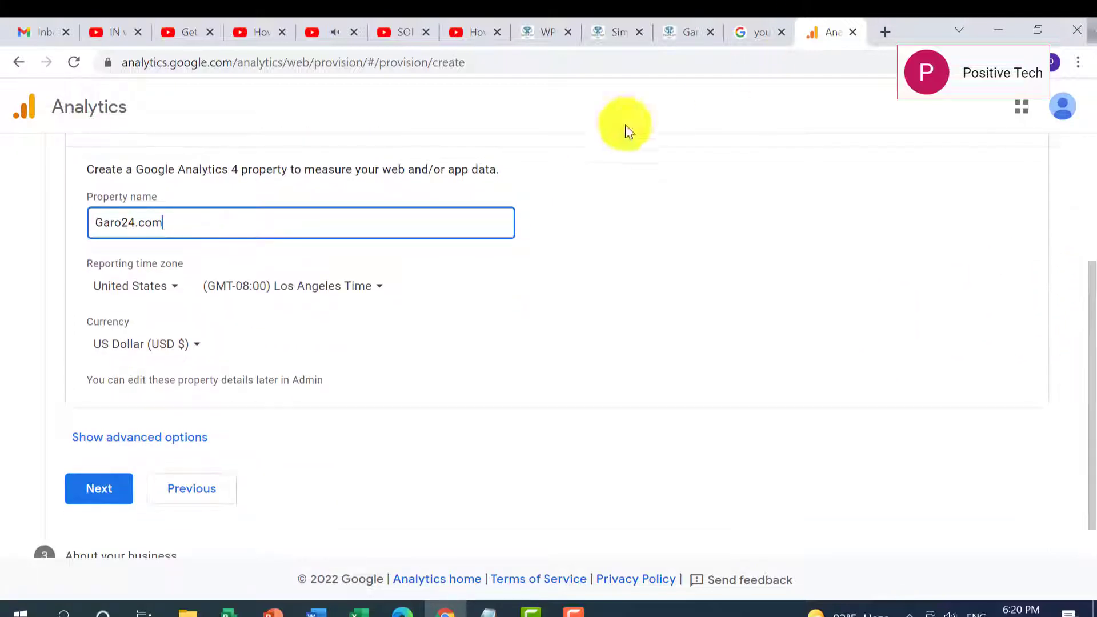
pyautogui.click(160, 355)
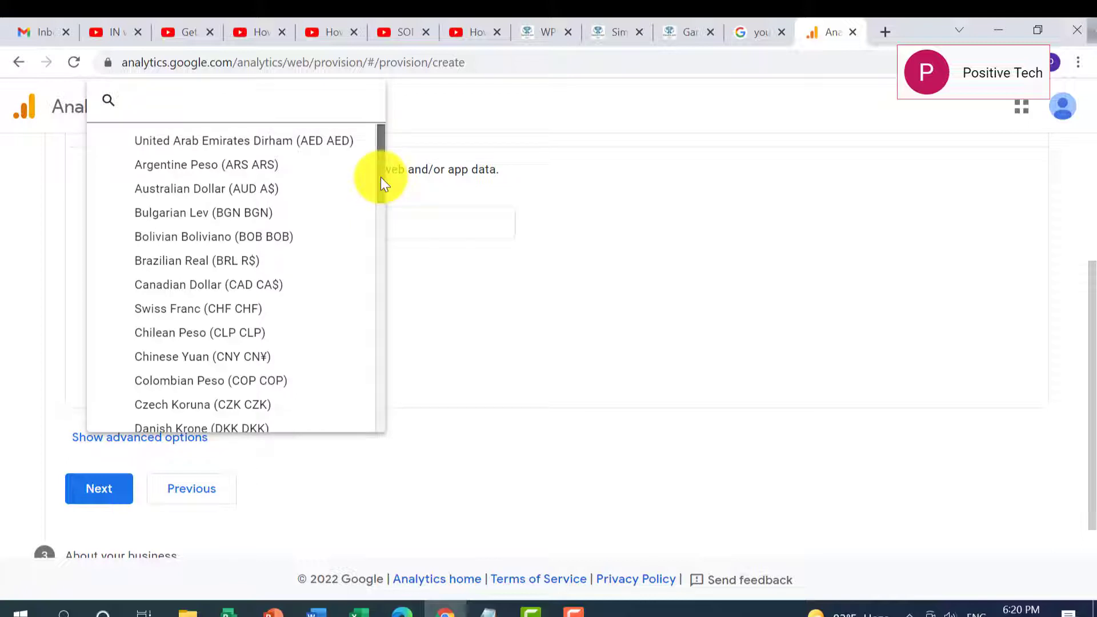
pyautogui.moveTo(382, 178); pyautogui.dragTo(376, 269)
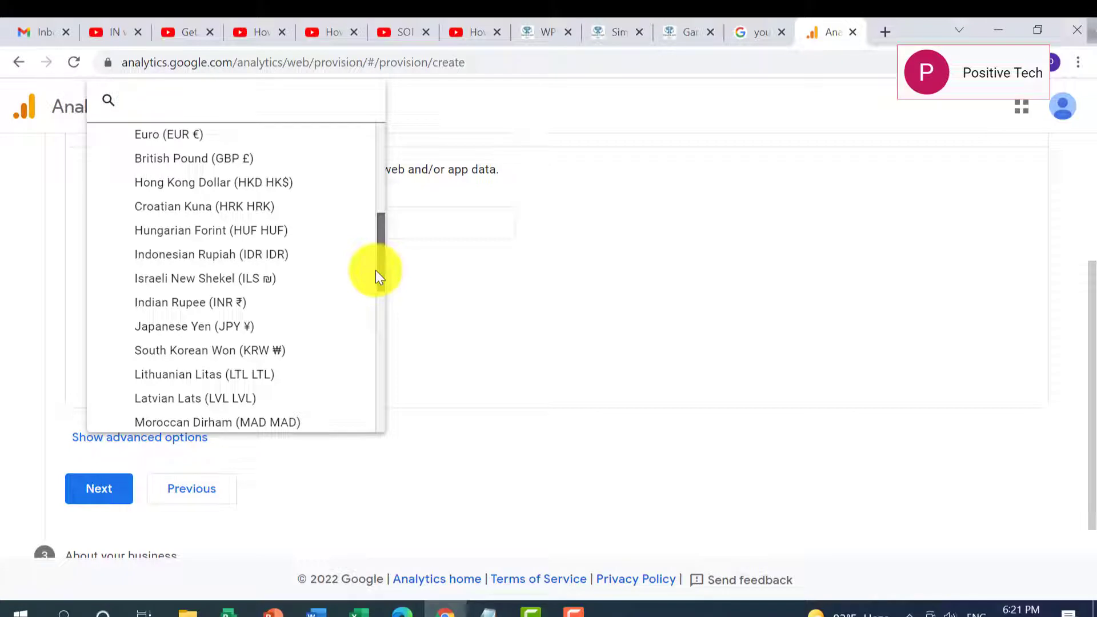
pyautogui.moveTo(375, 270); pyautogui.dragTo(396, 421)
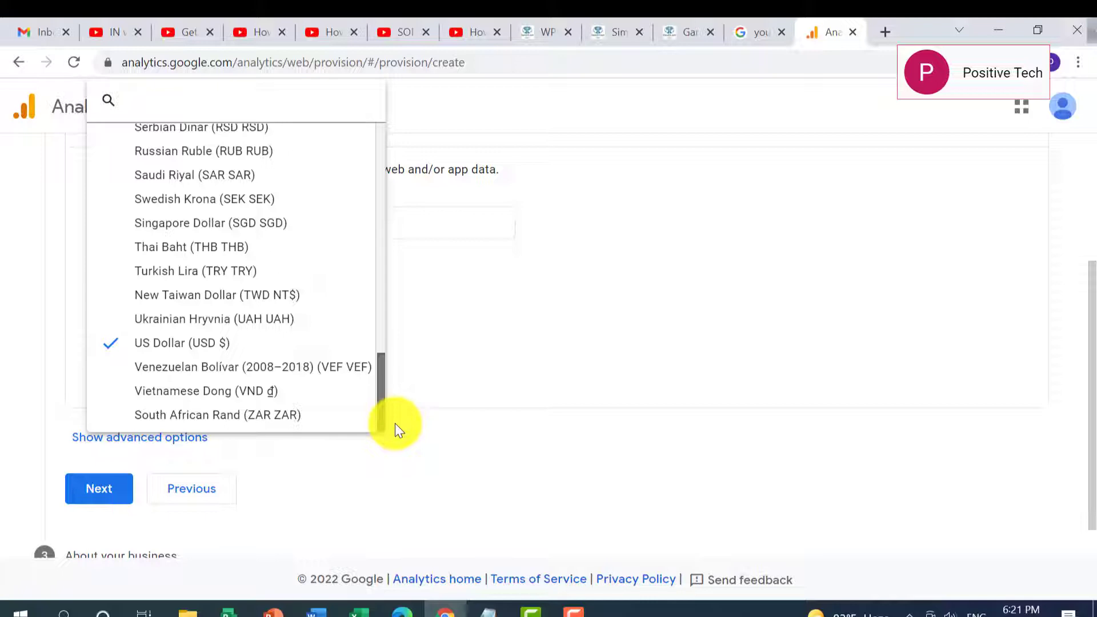
pyautogui.moveTo(396, 424); pyautogui.dragTo(368, 419)
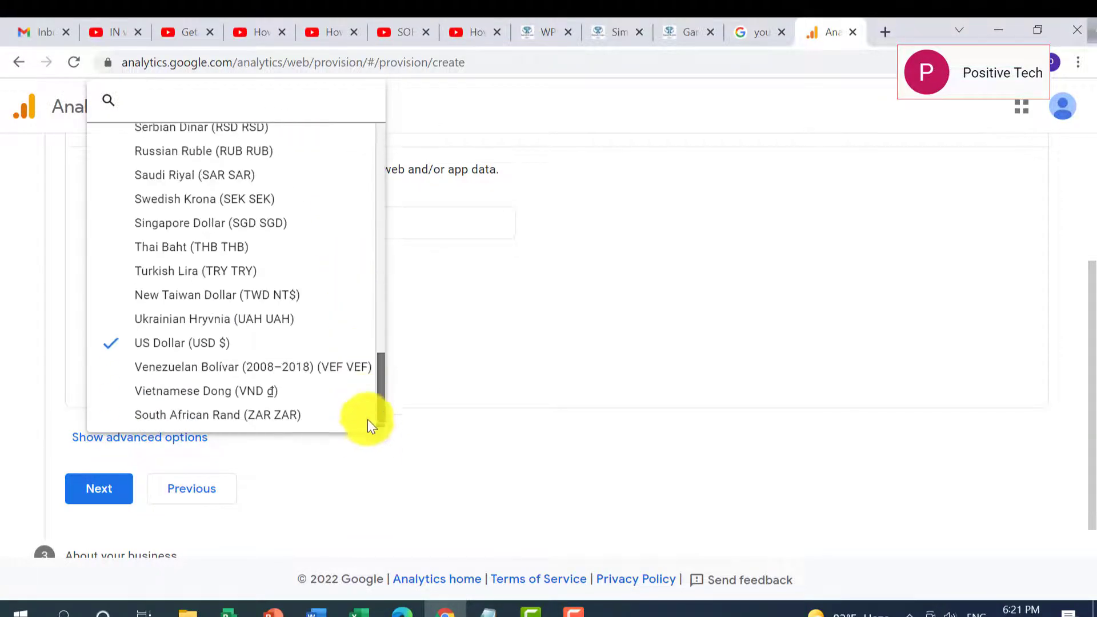
pyautogui.click(196, 346)
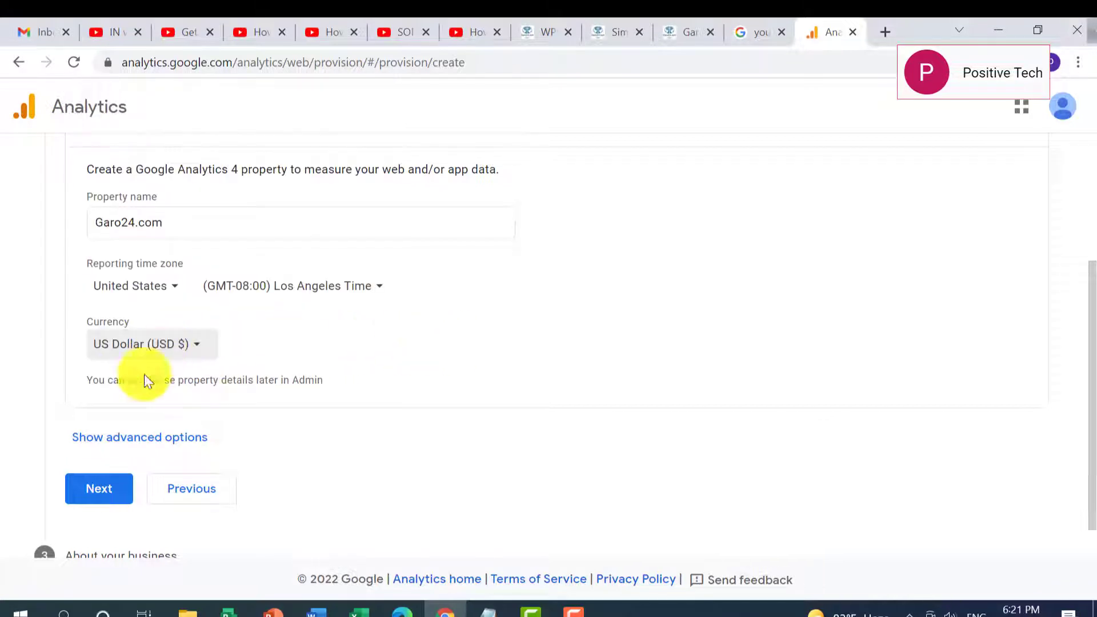
# Show the advanced options and turn on creation of a Universal Analytics property
pyautogui.click(166, 444)
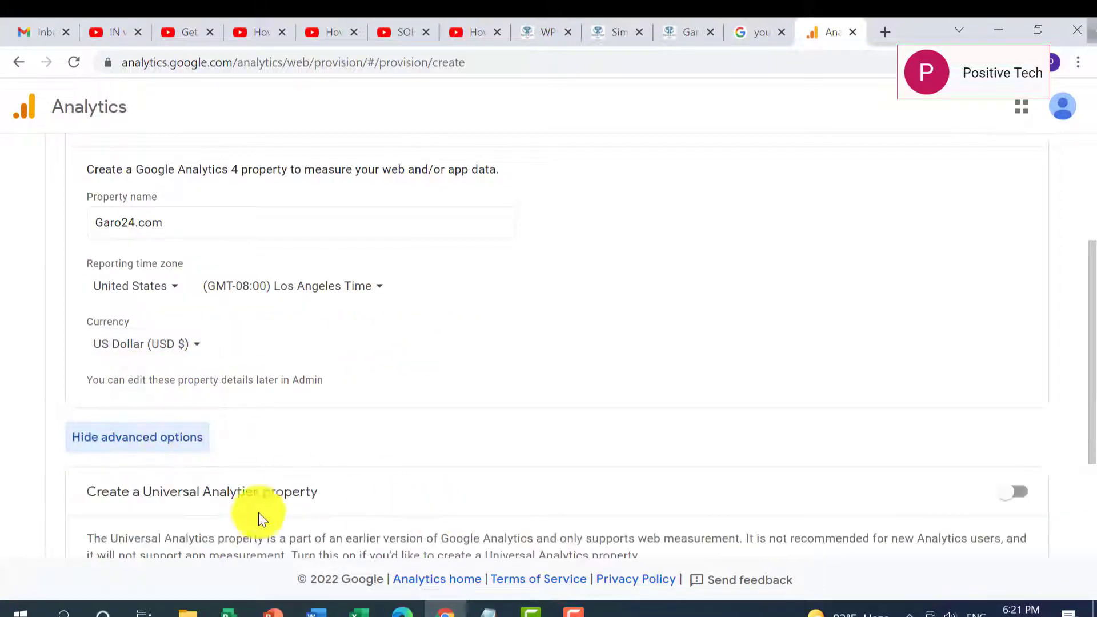
pyautogui.scroll(-3, 1086, 392)
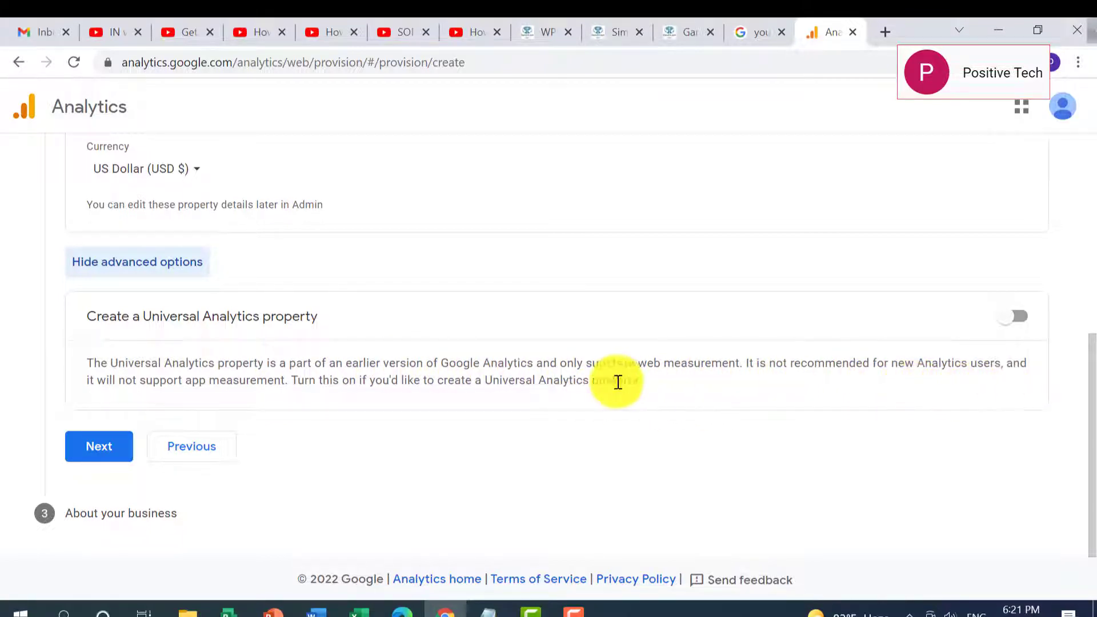
pyautogui.click(1028, 319)
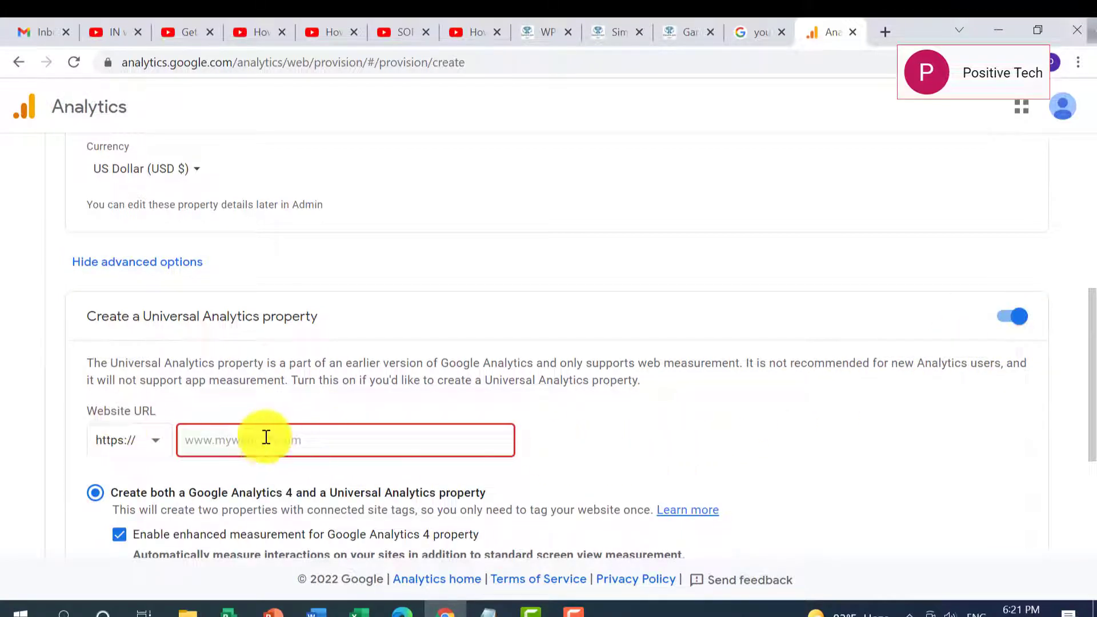
# Copy the website's address from the open garo24.com page for the Universal Analytics property
pyautogui.click(327, 441)
pyautogui.click(688, 31)
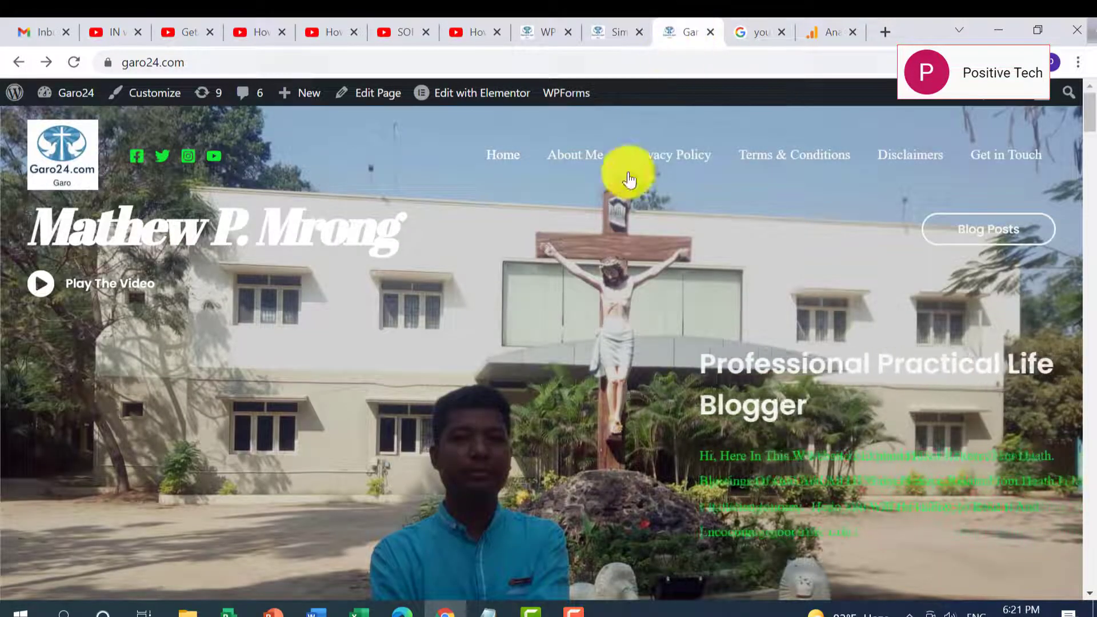
pyautogui.moveTo(1092, 127); pyautogui.dragTo(1093, 371)
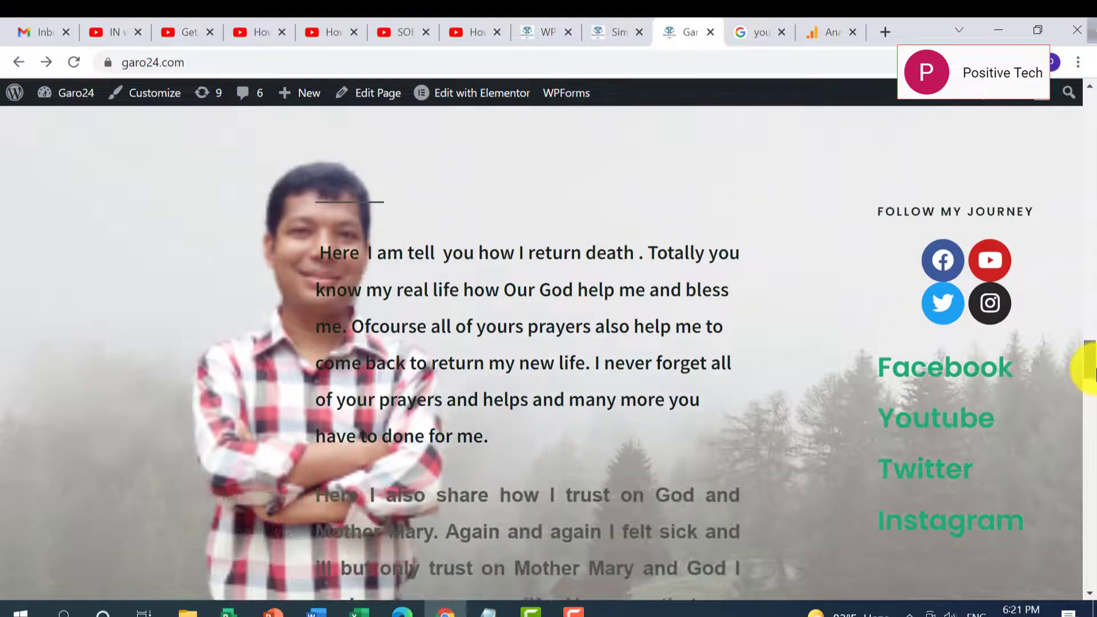
pyautogui.click(211, 59)
pyautogui.hotkey('ctrl', 'c')
pyautogui.rightClick(211, 60)
pyautogui.click(280, 153)
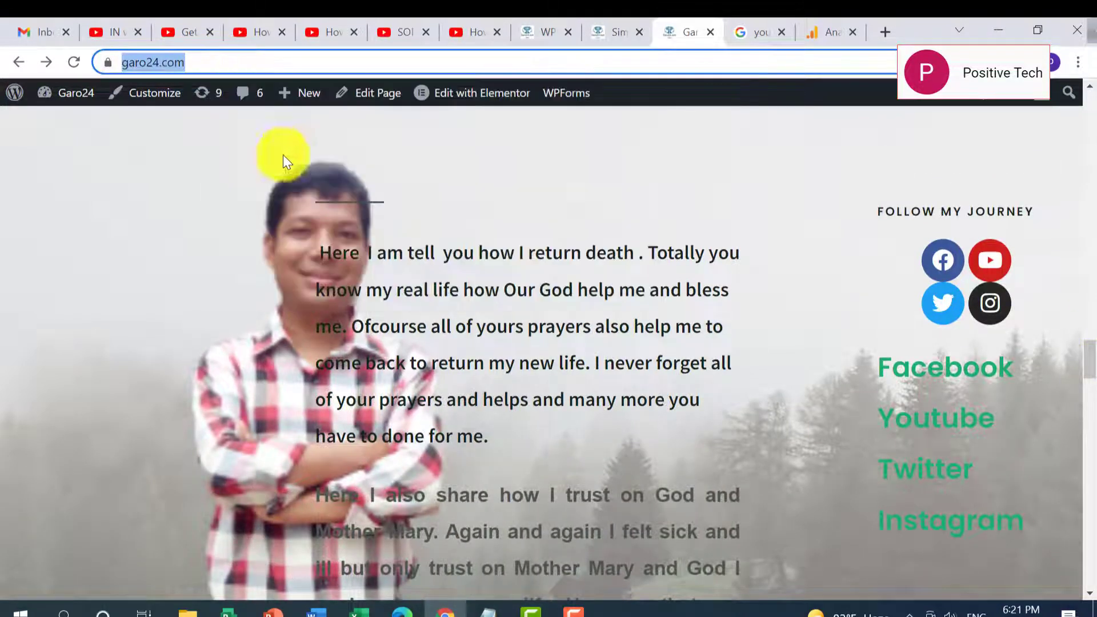
pyautogui.click(845, 22)
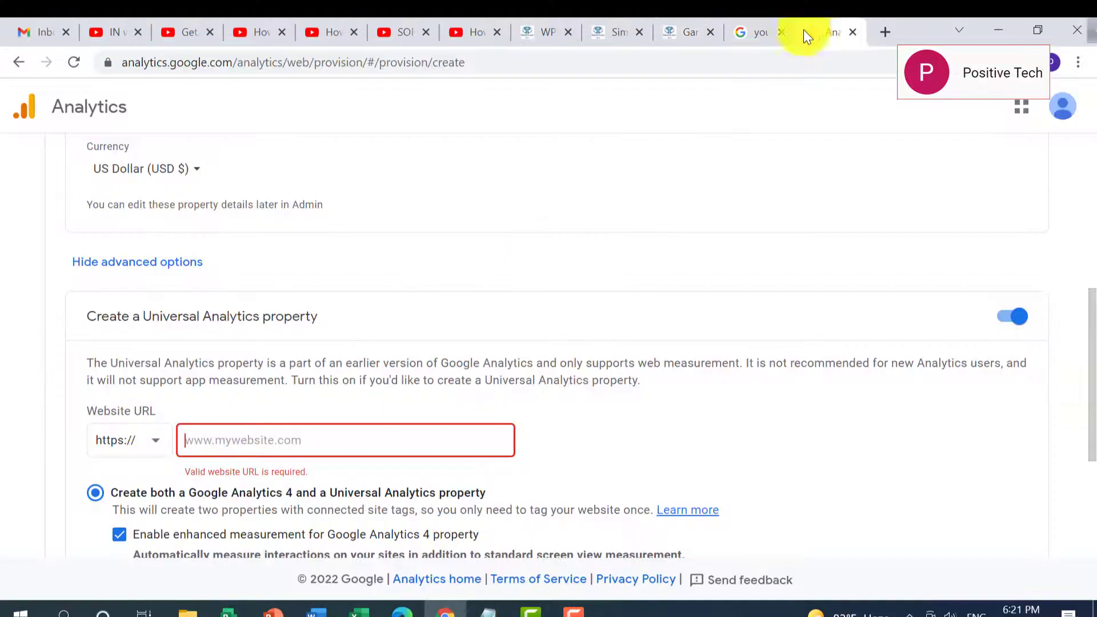
pyautogui.rightClick(257, 447)
pyautogui.click(311, 314)
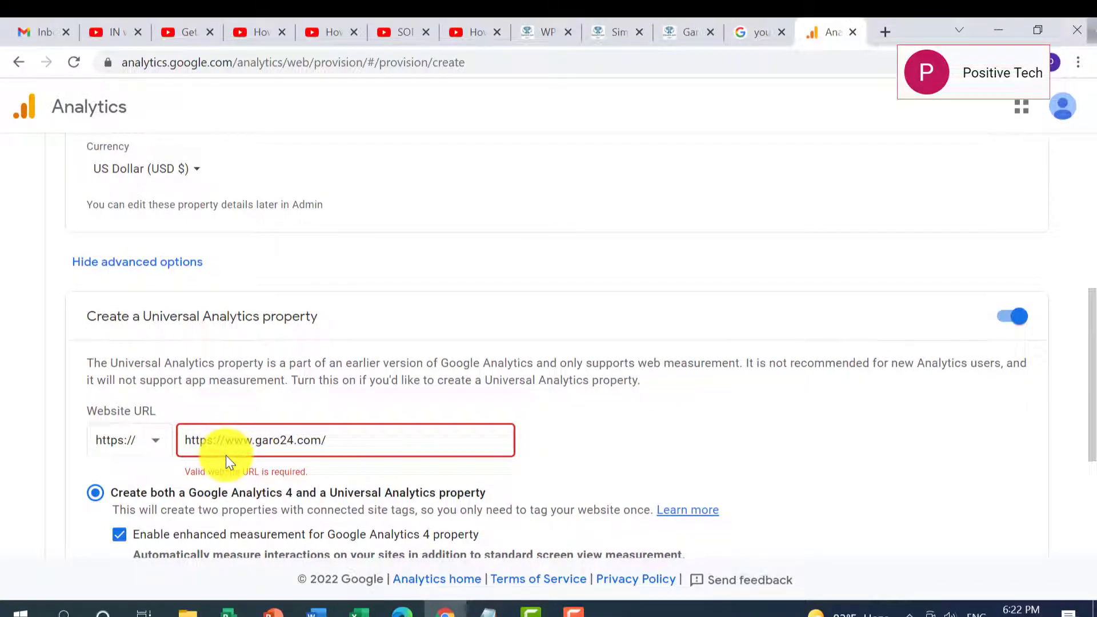
pyautogui.click(225, 440)
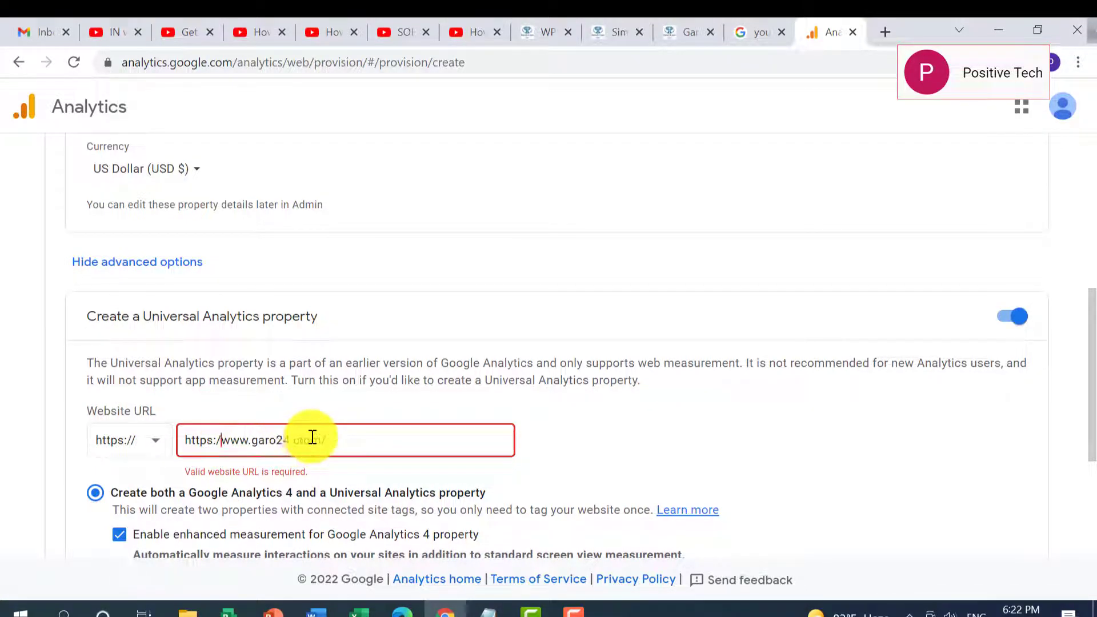
pyautogui.press('BackSpace')
pyautogui.press('BackSpace')
pyautogui.press('BackSpace')
pyautogui.press('BackSpace')
pyautogui.press('BackSpace')
pyautogui.press('BackSpace')
pyautogui.press('BackSpace')
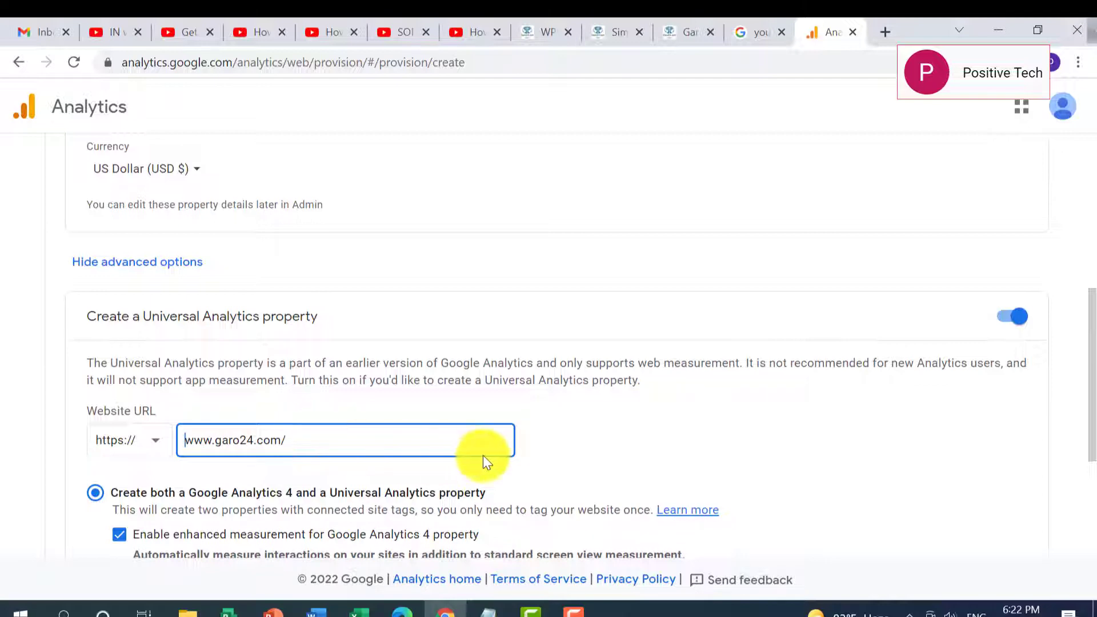
pyautogui.click(583, 447)
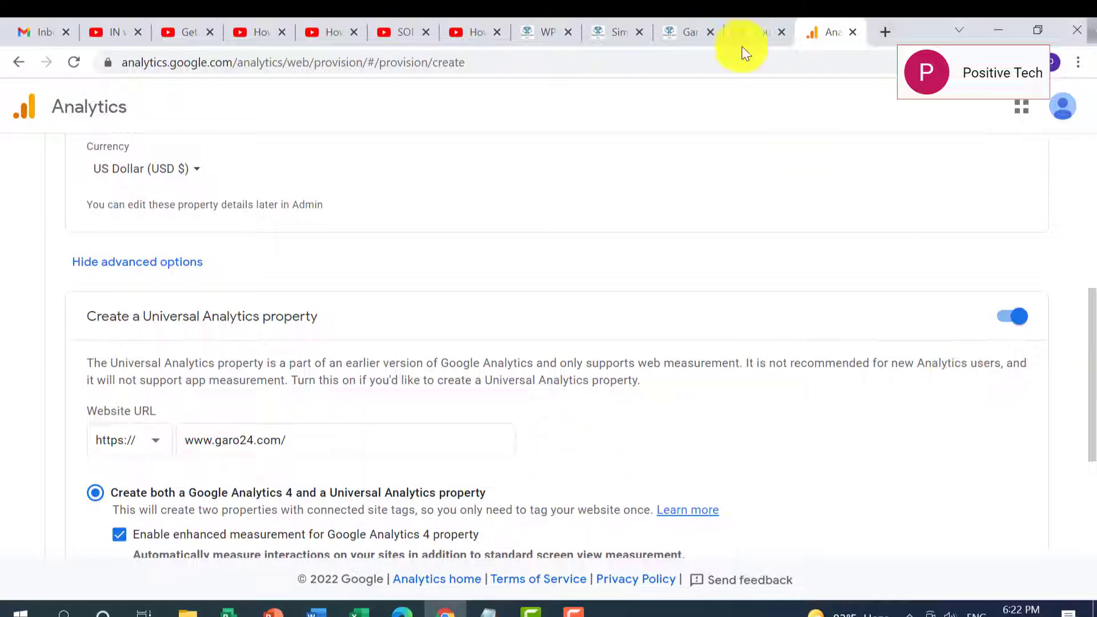
# Close the open industry category choices in the business information and set the business size to Medium (11 to 100 employees)
pyautogui.scroll(-3, 1093, 423)
pyautogui.scroll(-1, 1093, 423)
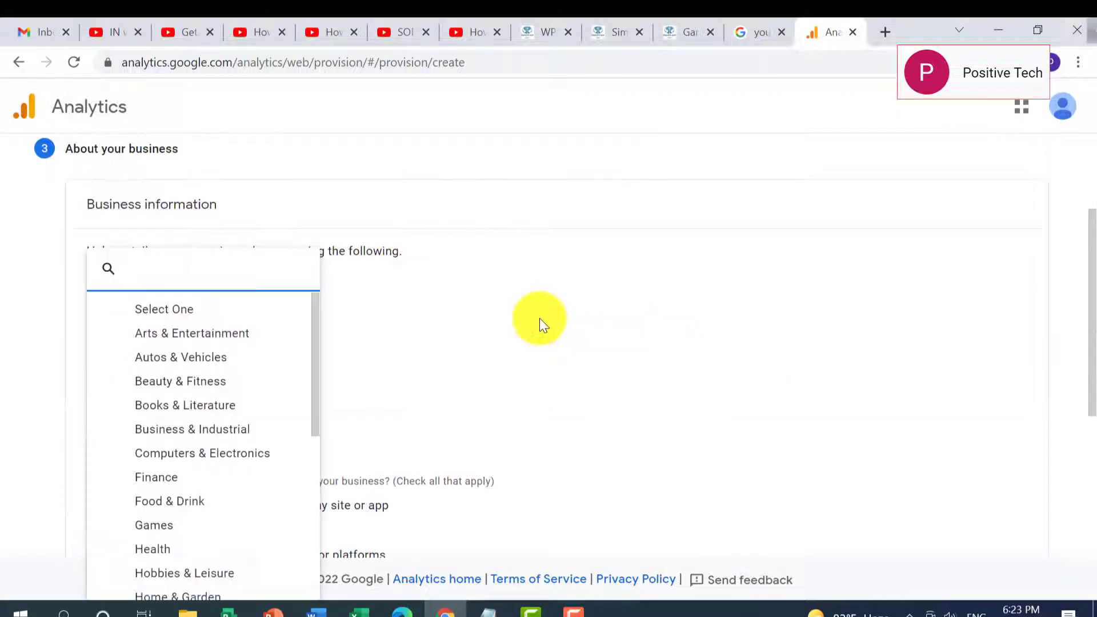
pyautogui.click(535, 321)
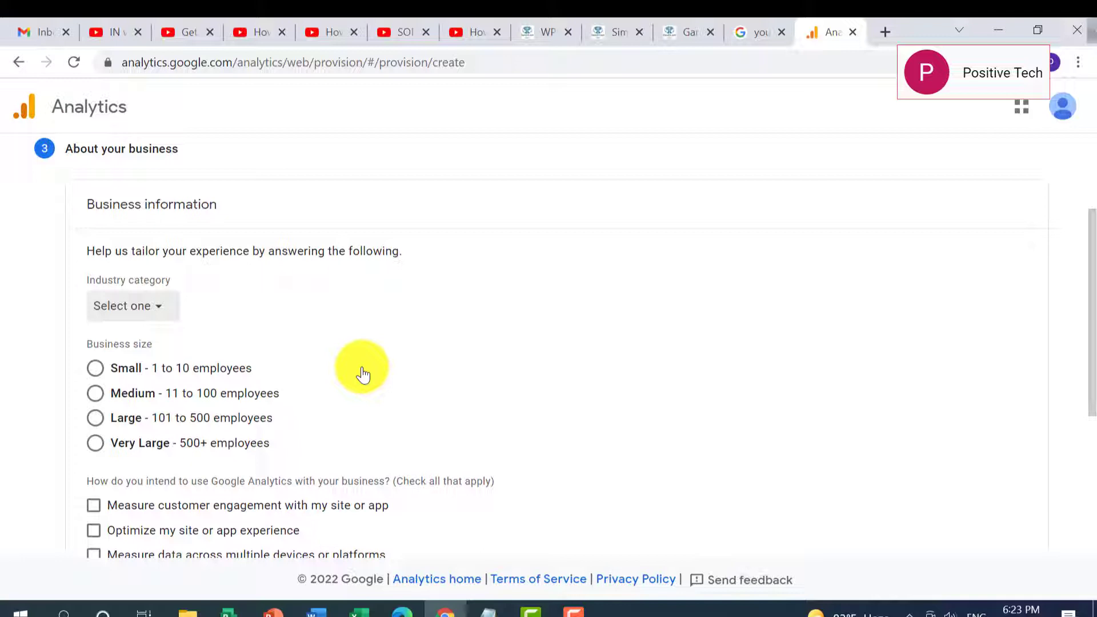
pyautogui.click(96, 395)
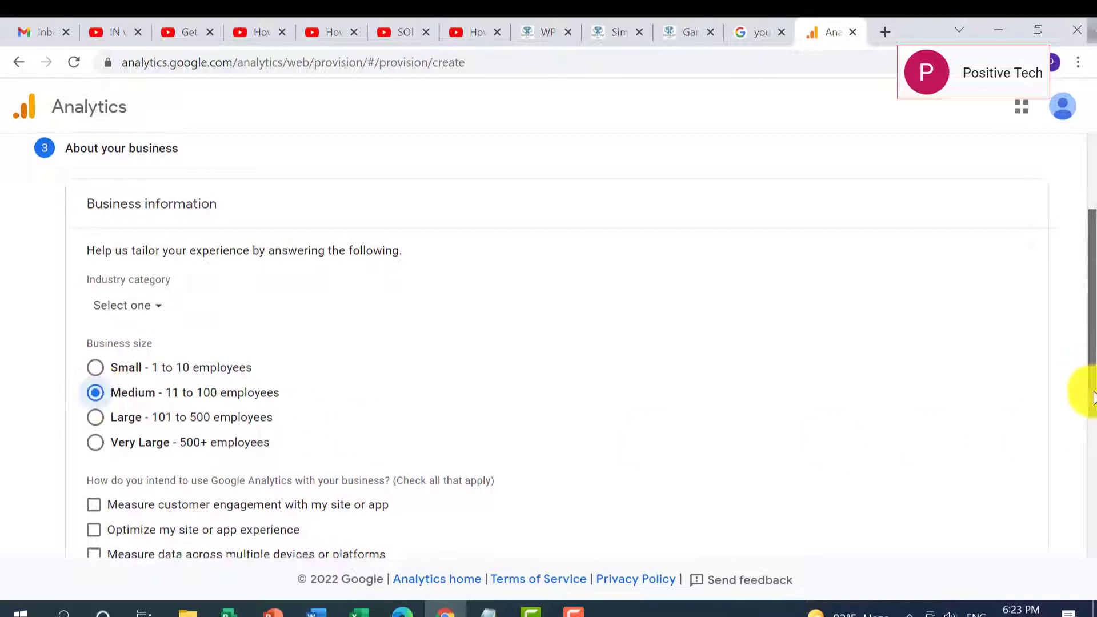
# Select customer engagement, site or app experience optimization, measuring data across multiple devices or platforms, and content monetization as intended uses of Analytics
pyautogui.scroll(-3, 1082, 394)
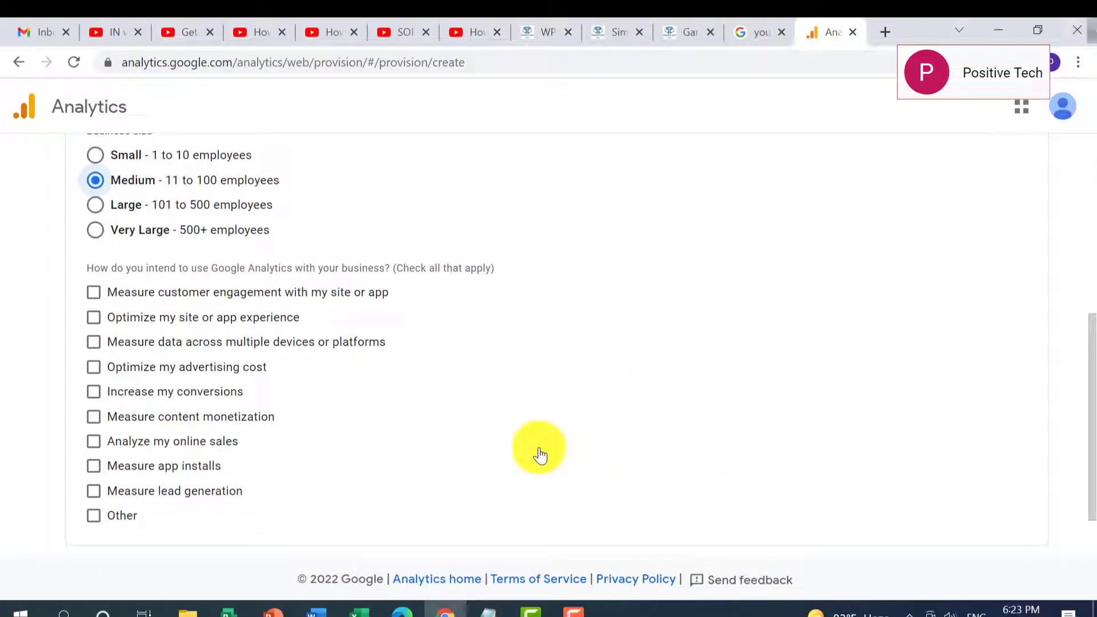
pyautogui.click(94, 293)
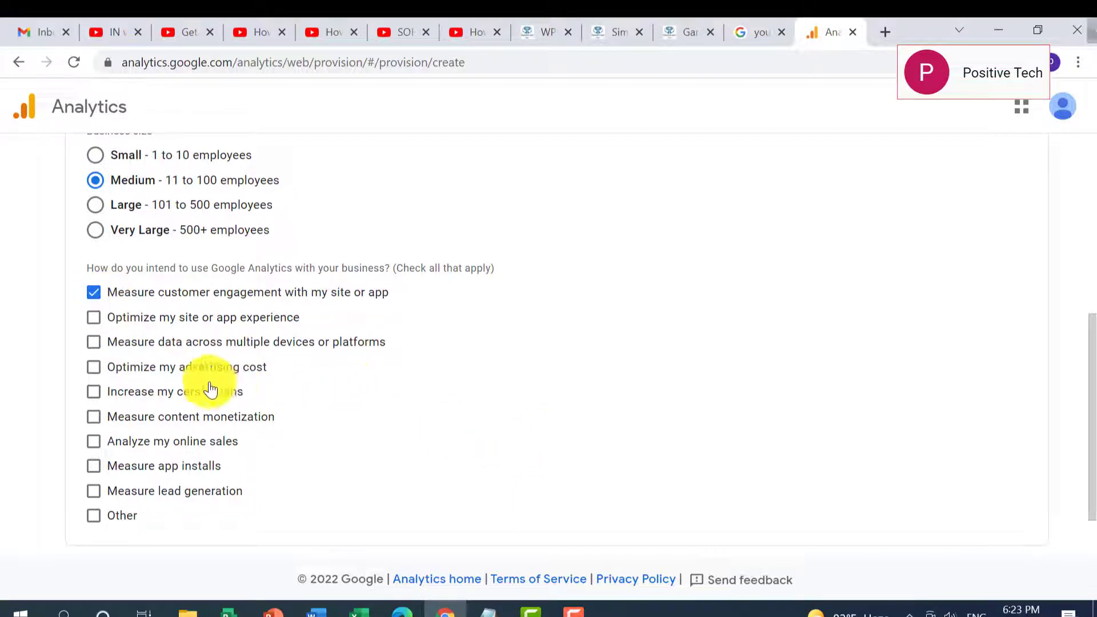
pyautogui.click(93, 318)
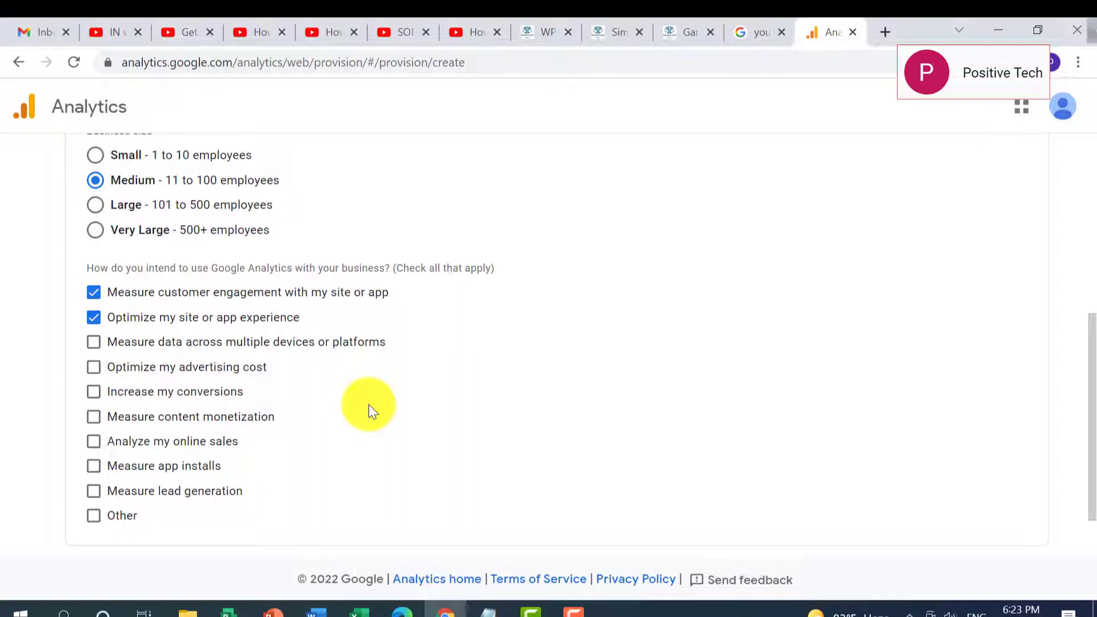
pyautogui.click(93, 344)
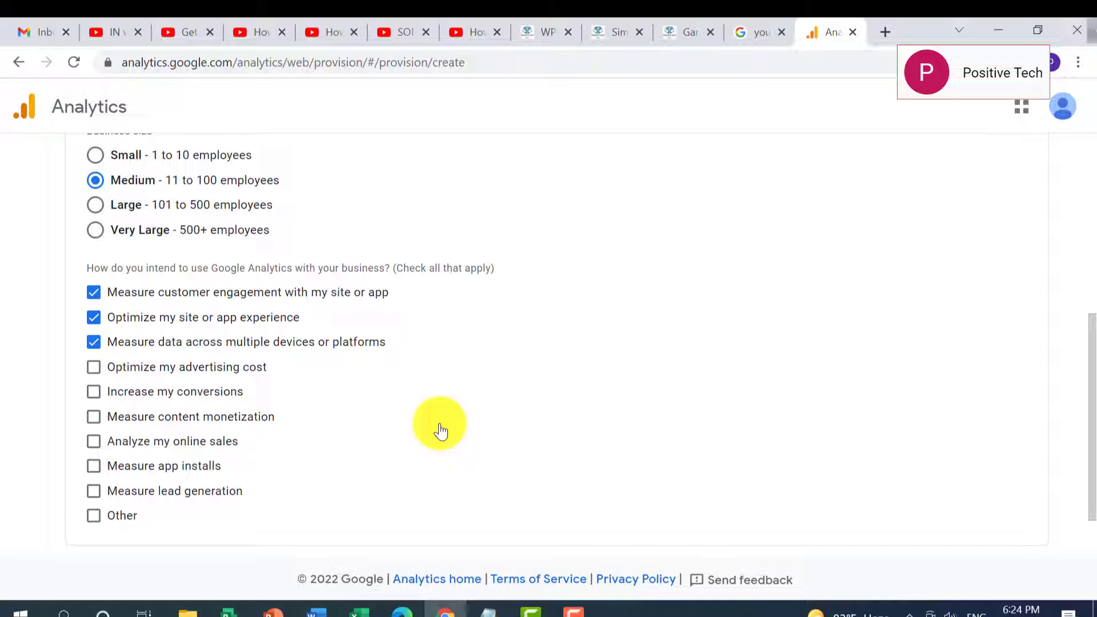
pyautogui.click(93, 418)
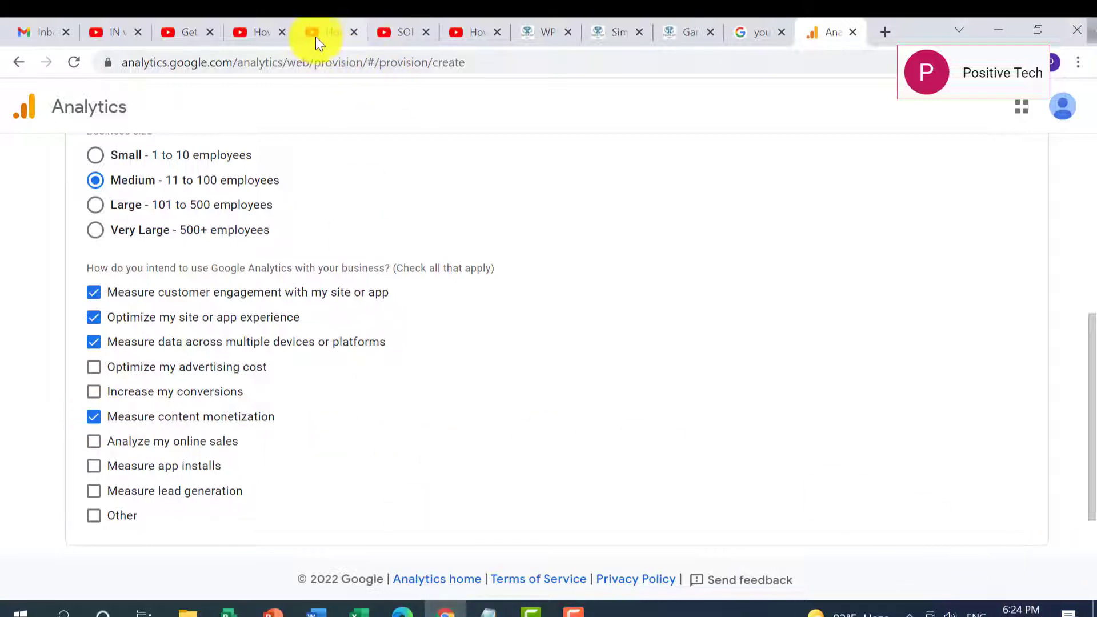
# Examine the industry categories available for the business
pyautogui.scroll(4, 1075, 343)
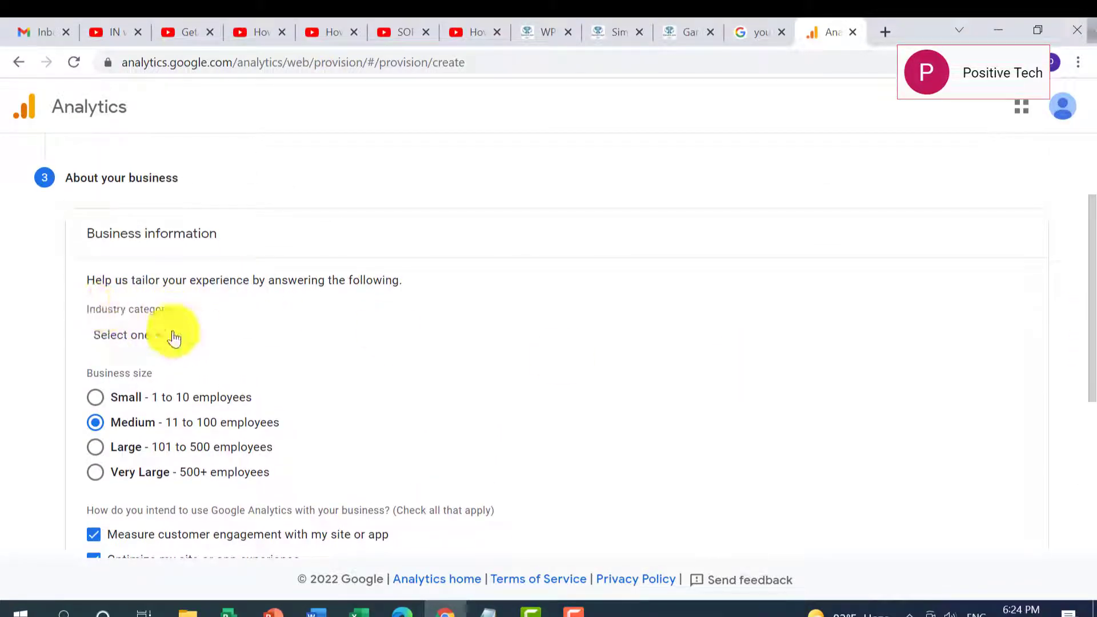
pyautogui.click(158, 341)
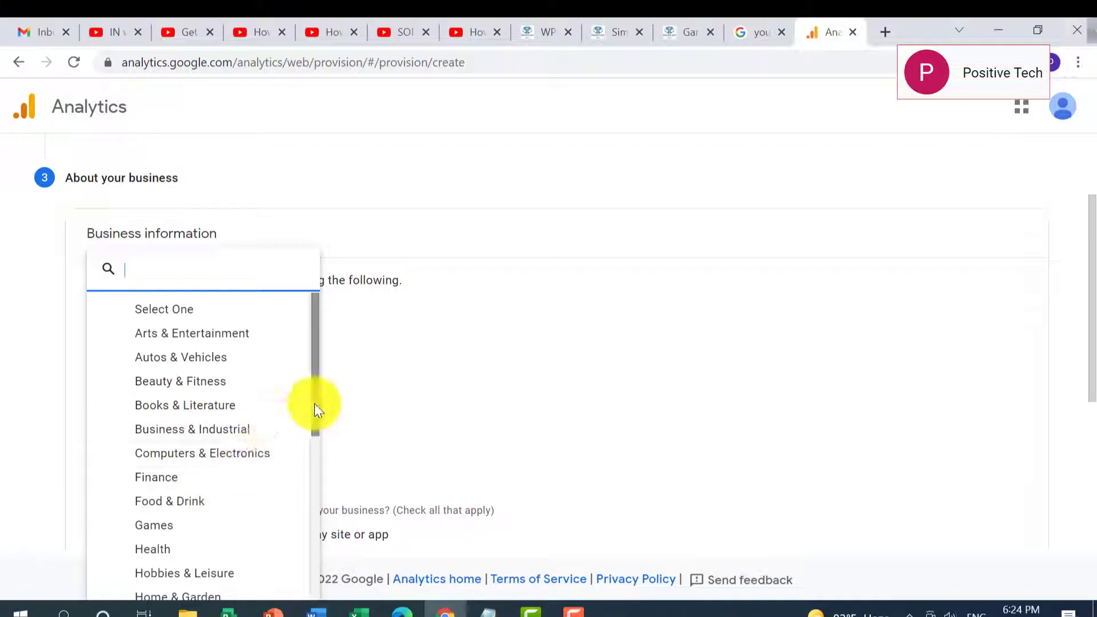
pyautogui.moveTo(314, 404); pyautogui.dragTo(304, 470)
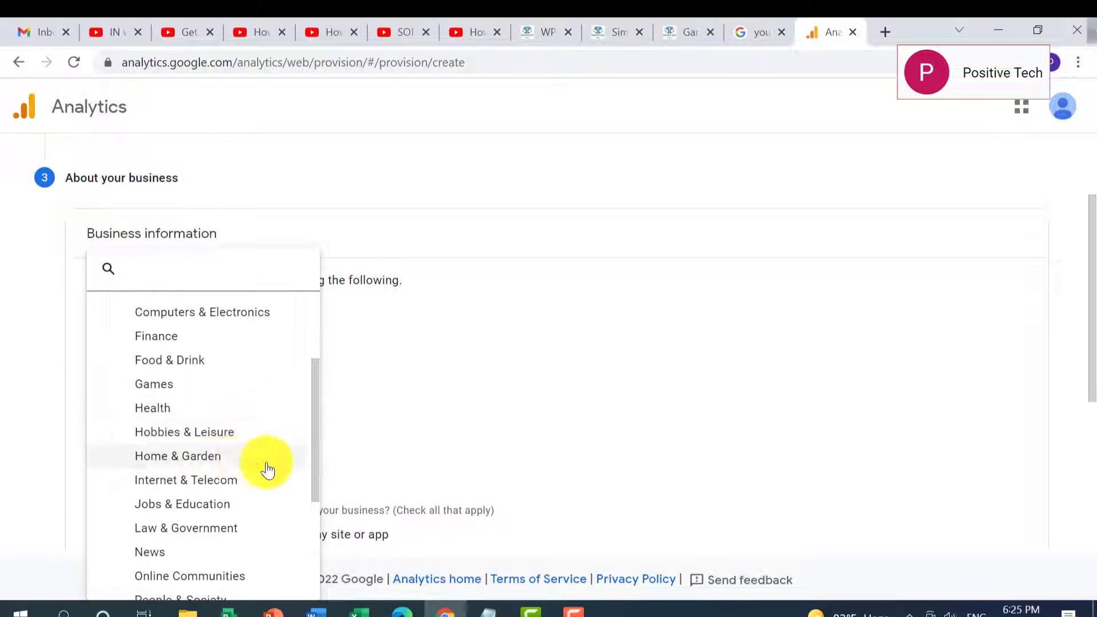
pyautogui.moveTo(310, 447); pyautogui.dragTo(305, 515)
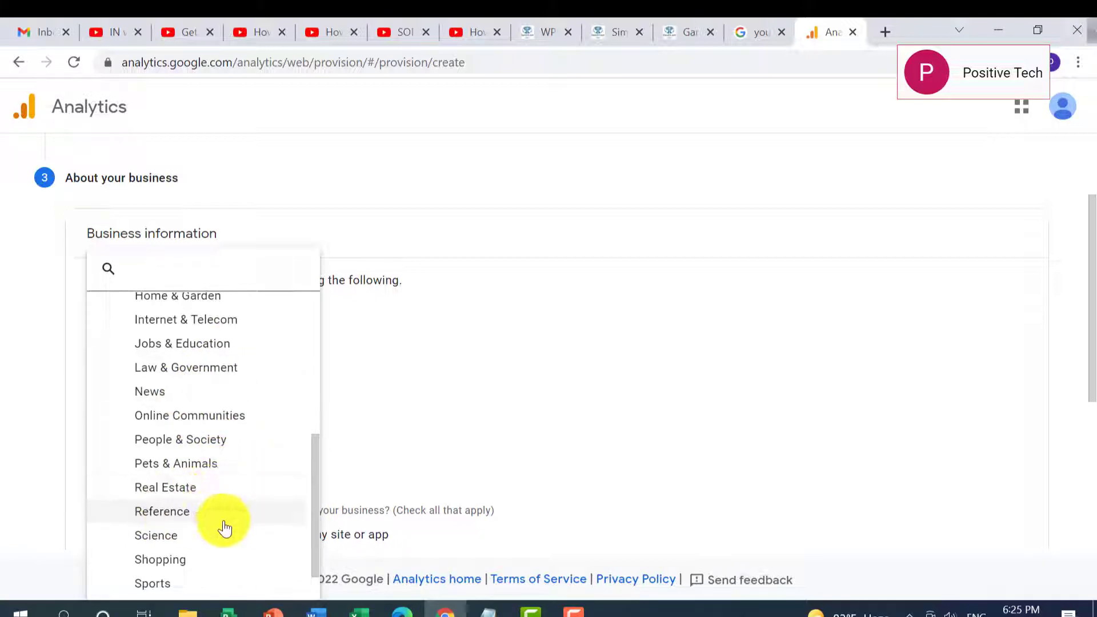
pyautogui.scroll(-2, 315, 534)
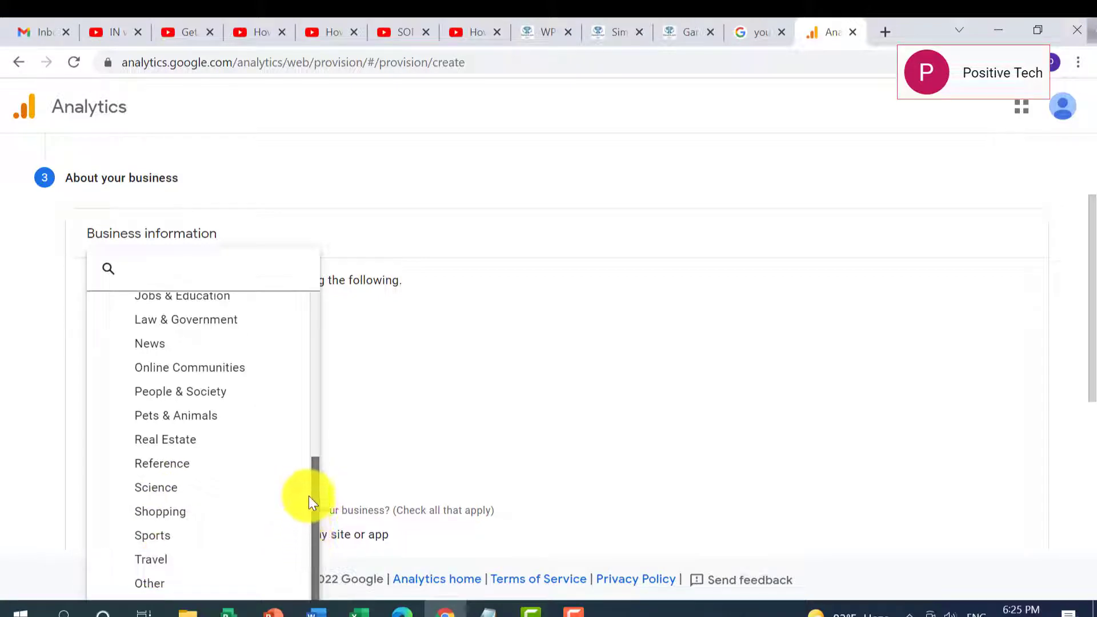
pyautogui.moveTo(314, 485); pyautogui.dragTo(316, 436)
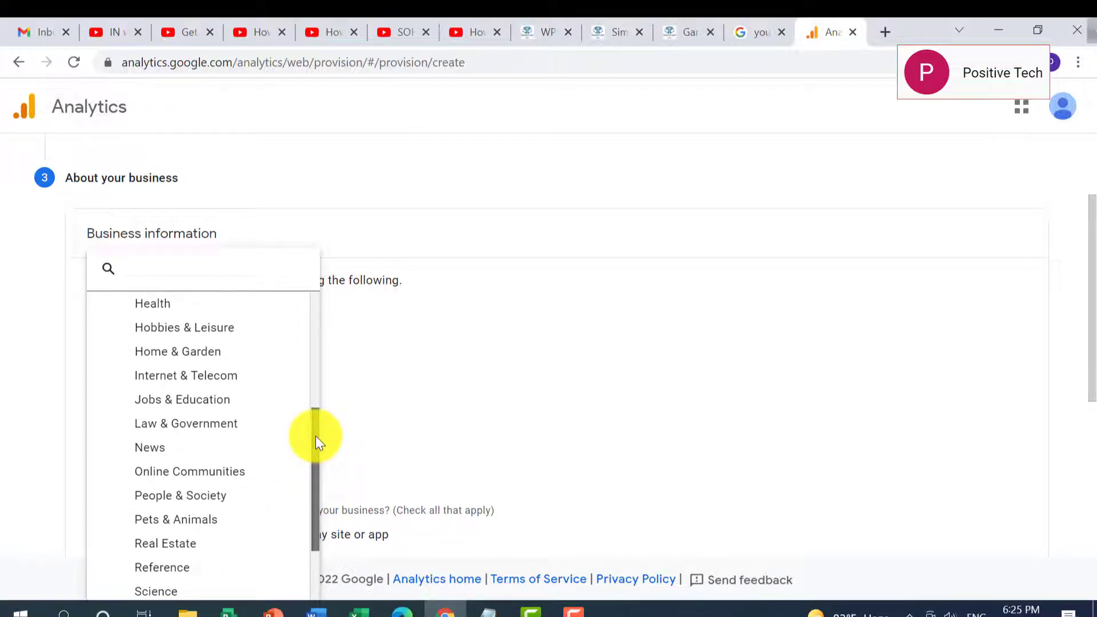
# Enable Feature Announcements, Feedback and Testing, and Offers from Google in the email communications preferences and save them
pyautogui.click(193, 368)
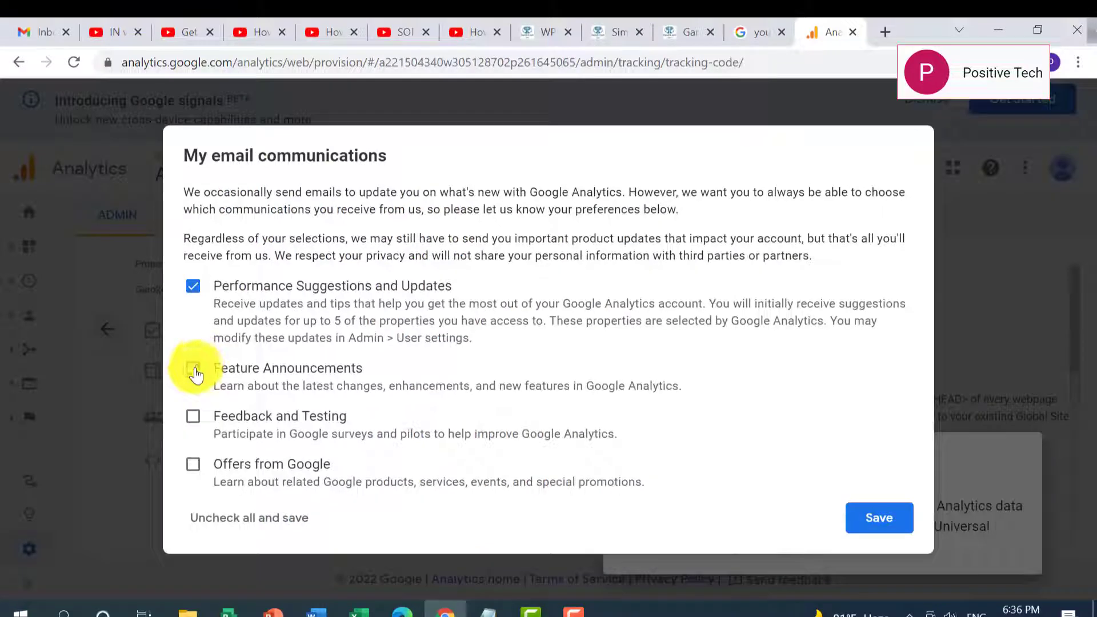
pyautogui.click(194, 417)
pyautogui.click(193, 464)
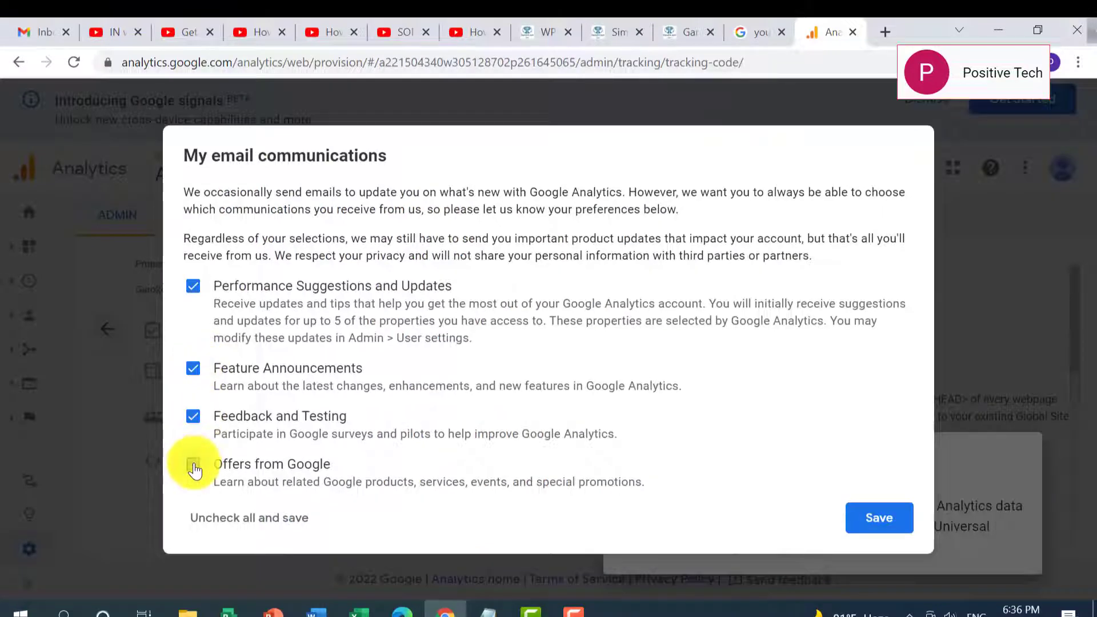
pyautogui.click(881, 525)
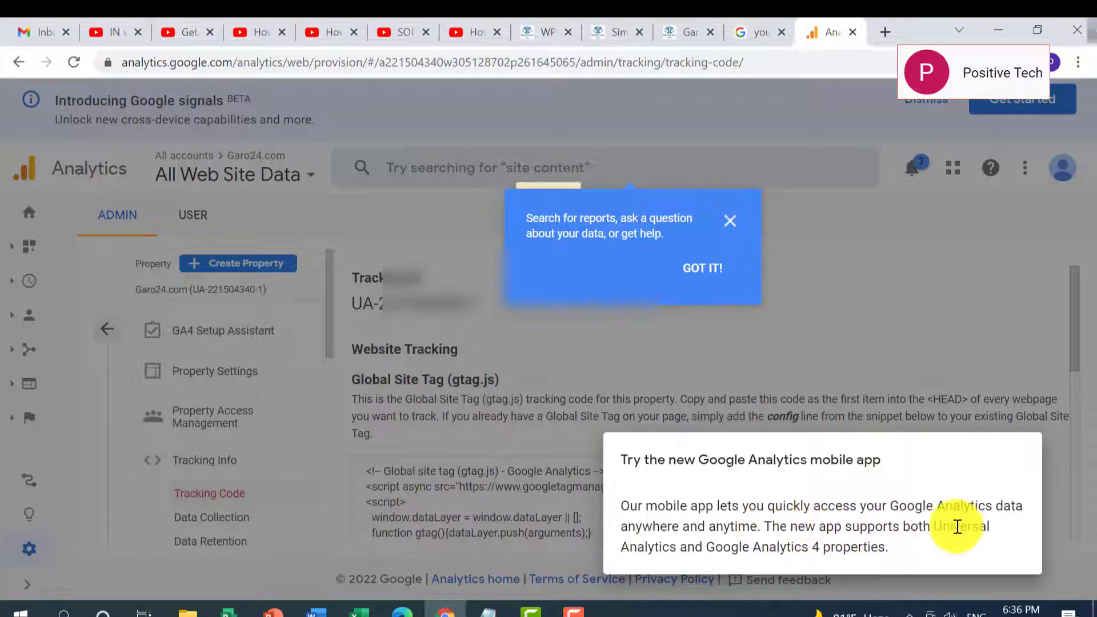
# Dismiss the introductory pop-ups and copy the whole Global Site Tag (gtag.js) tracking code
pyautogui.click(681, 536)
pyautogui.scroll(-3, 682, 514)
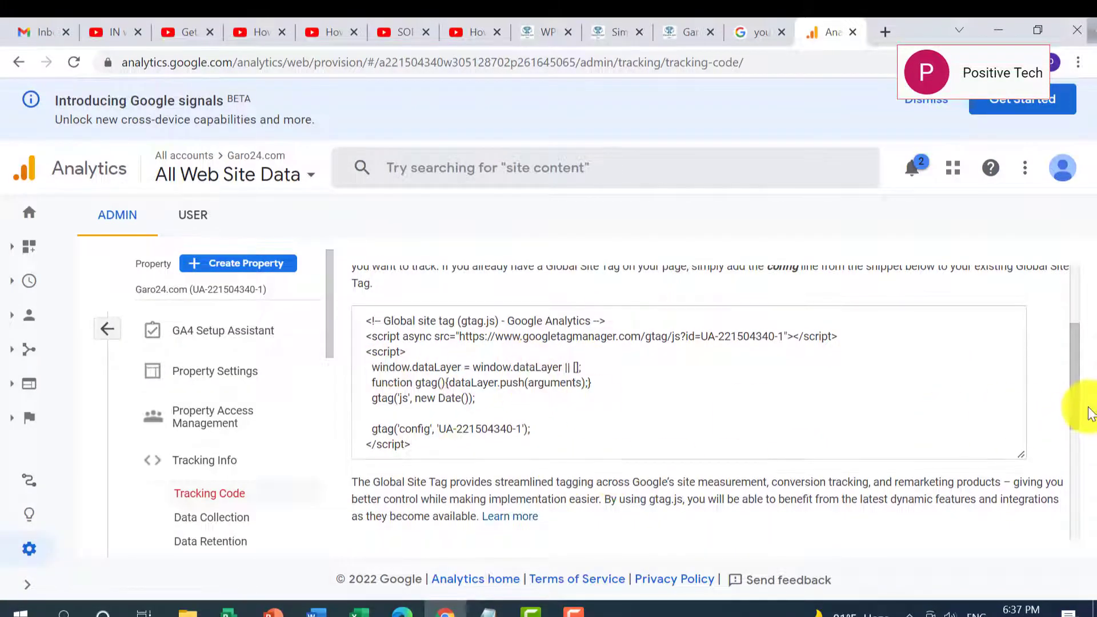
pyautogui.moveTo(1077, 412); pyautogui.dragTo(1093, 371)
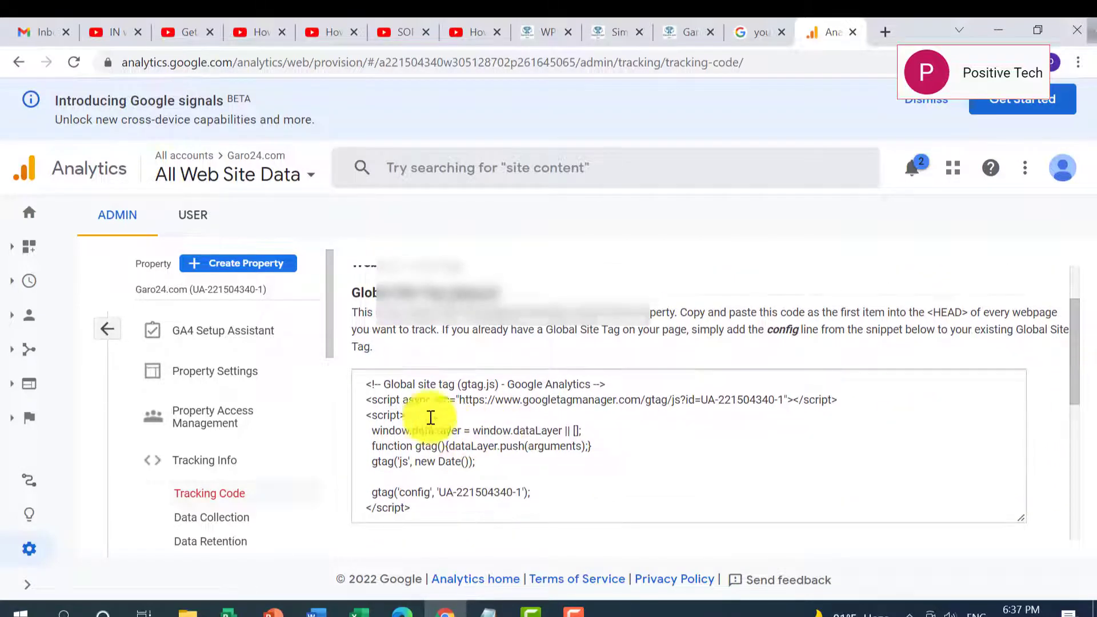
pyautogui.click(407, 400)
pyautogui.rightClick(406, 400)
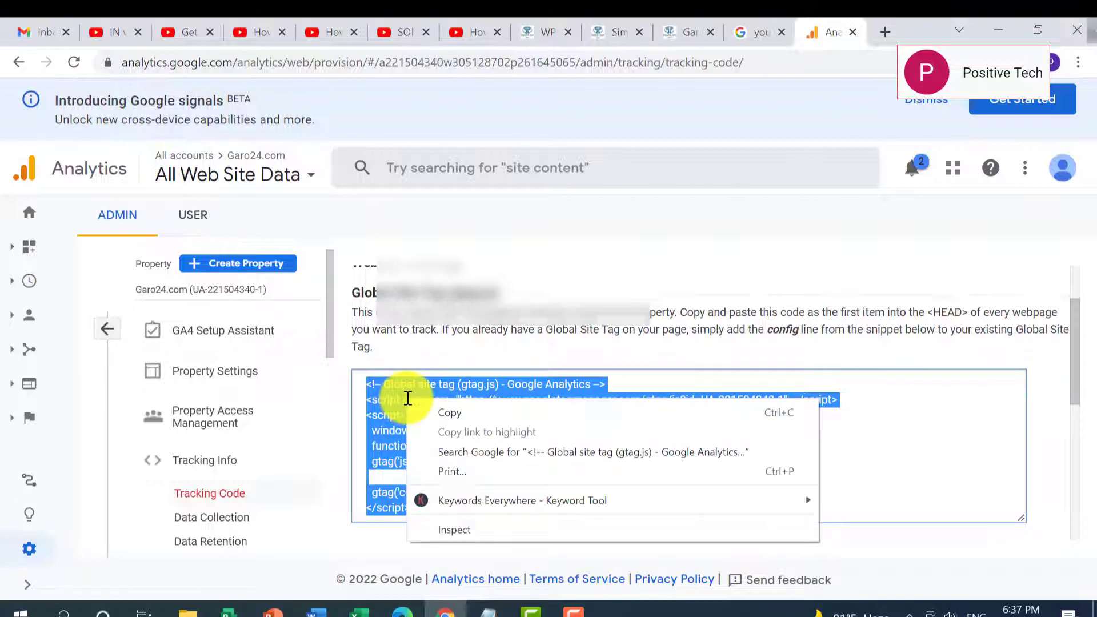
pyautogui.click(456, 416)
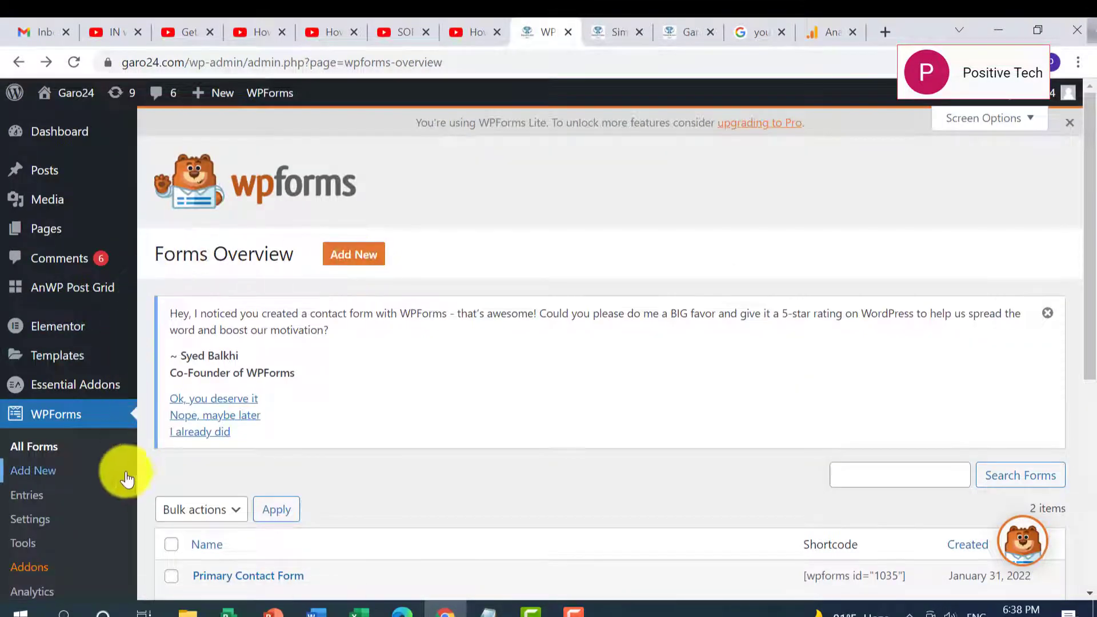
# Go to the Appearance section of the site's WordPress admin and look through the Themes page
pyautogui.scroll(-3, 1091, 281)
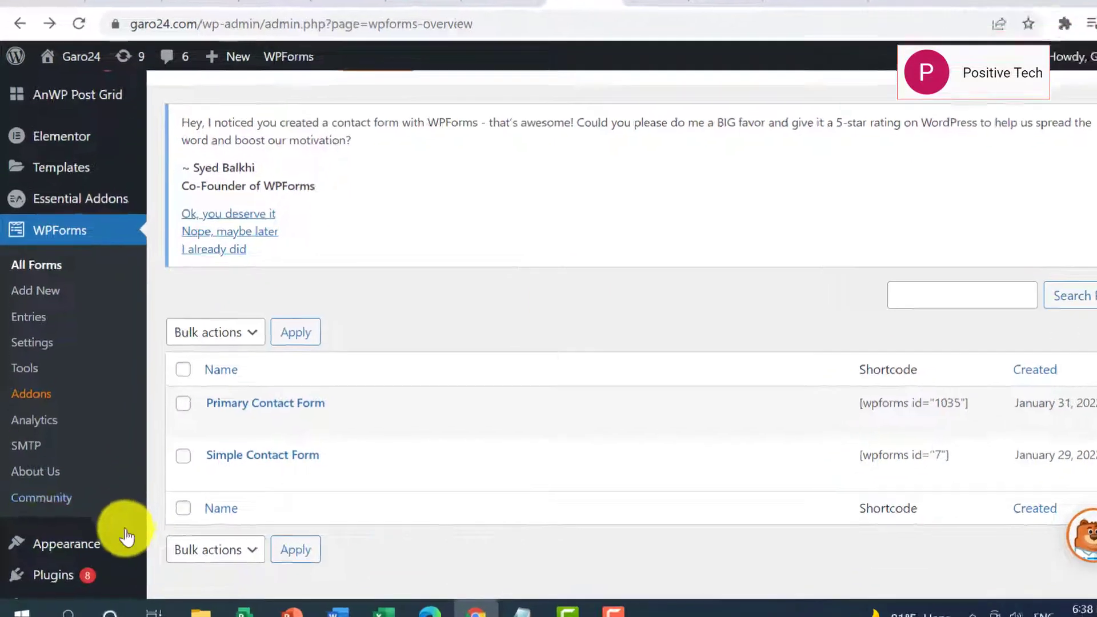
pyautogui.moveTo(126, 537)
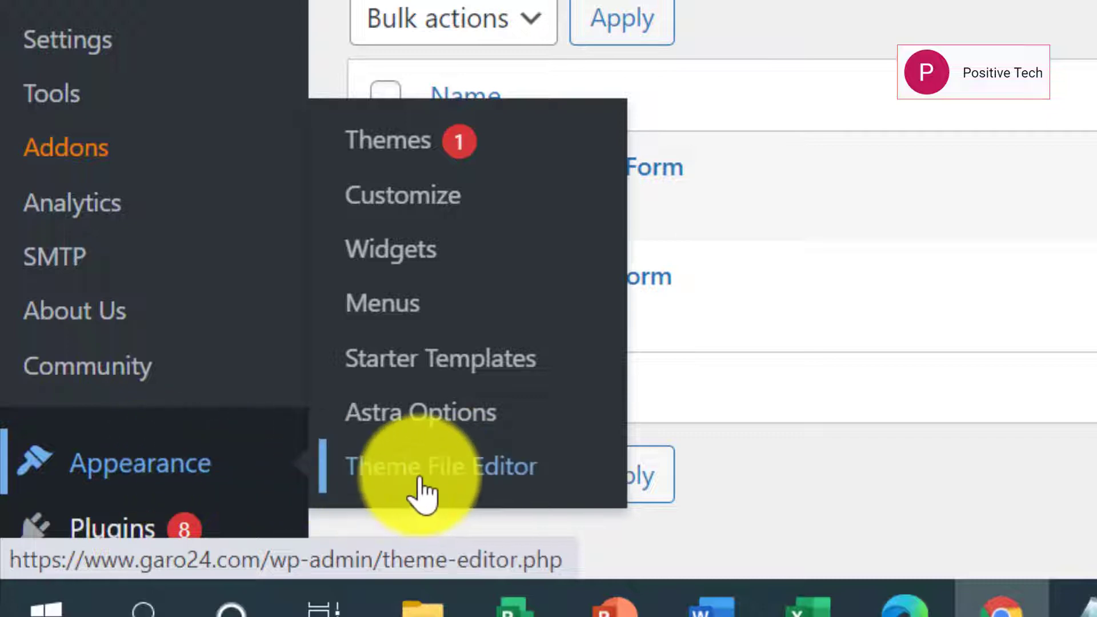
pyautogui.click(476, 474)
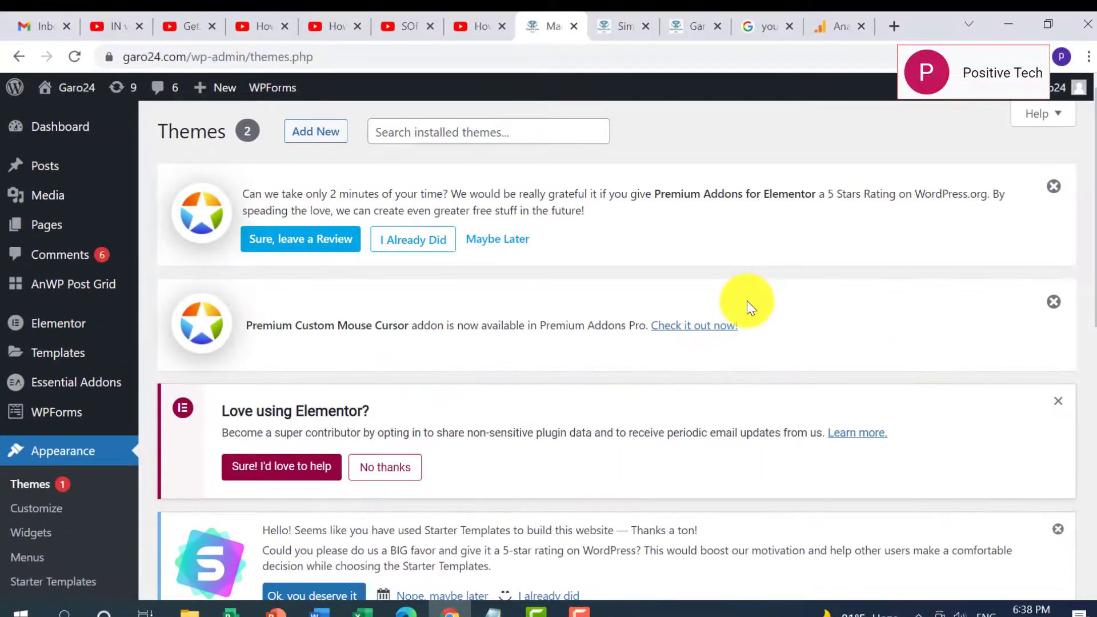
pyautogui.moveTo(1090, 290); pyautogui.dragTo(1092, 388)
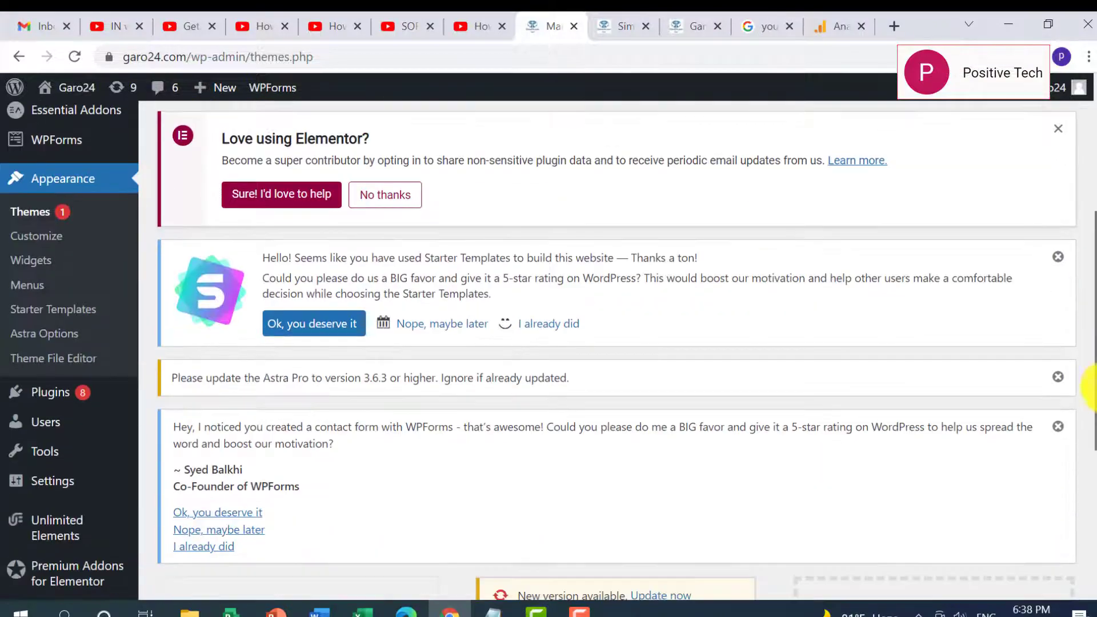
pyautogui.scroll(-5, 1080, 362)
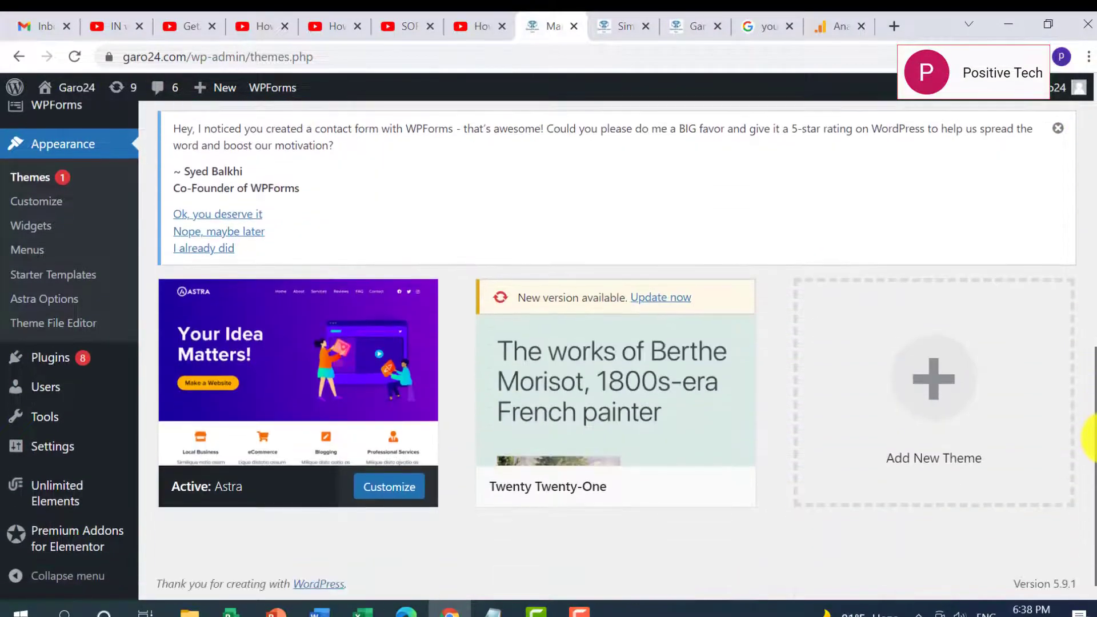
pyautogui.moveTo(1092, 446); pyautogui.dragTo(1092, 152)
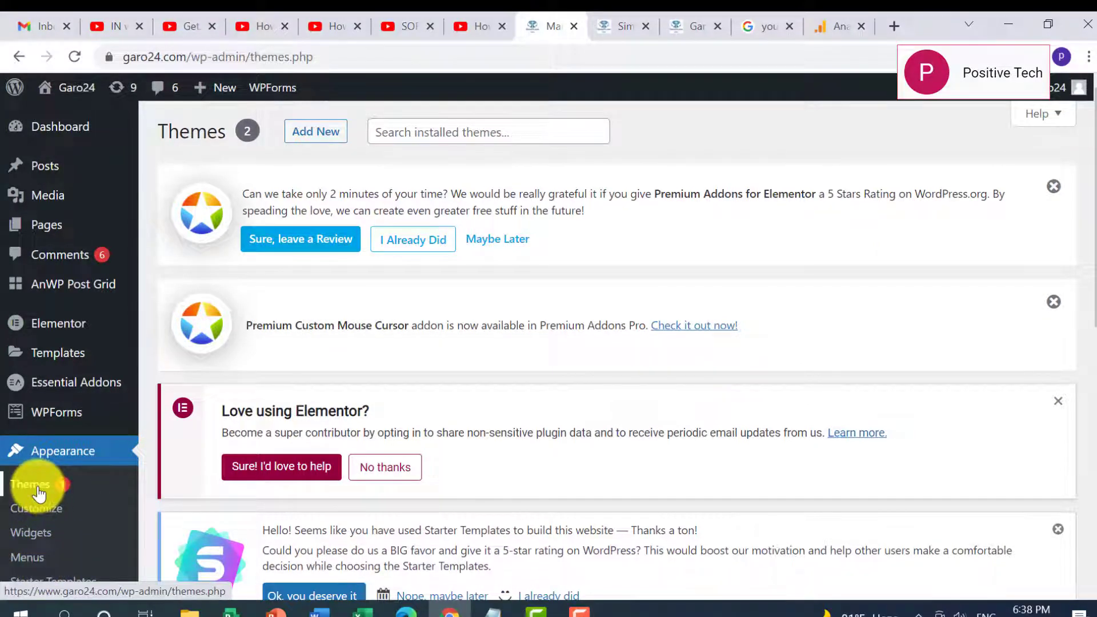
# Open the Theme File Editor of the Garo24 WordPress site and acknowledge the warning about direct theme edits
pyautogui.moveTo(1092, 270); pyautogui.dragTo(1092, 401)
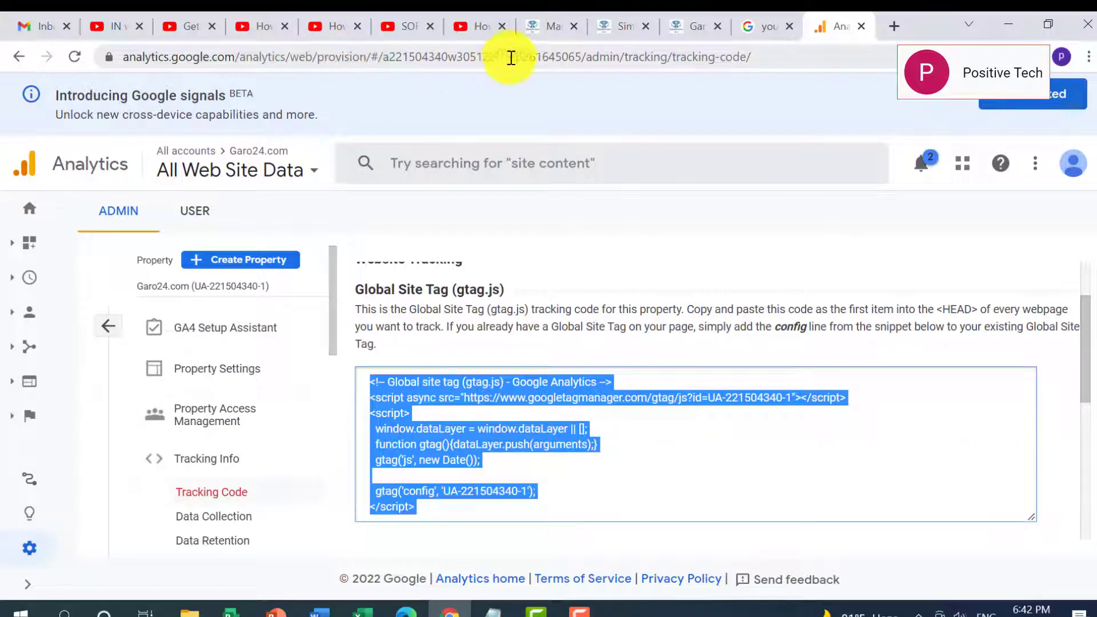
pyautogui.click(542, 28)
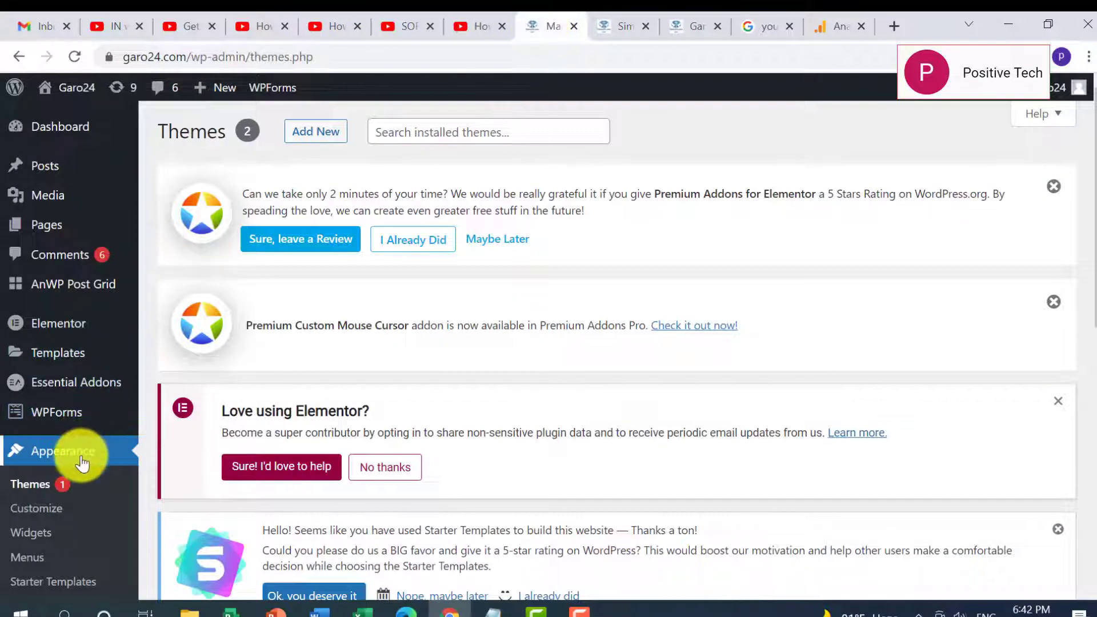
pyautogui.click(84, 483)
pyautogui.scroll(-6, 411, 372)
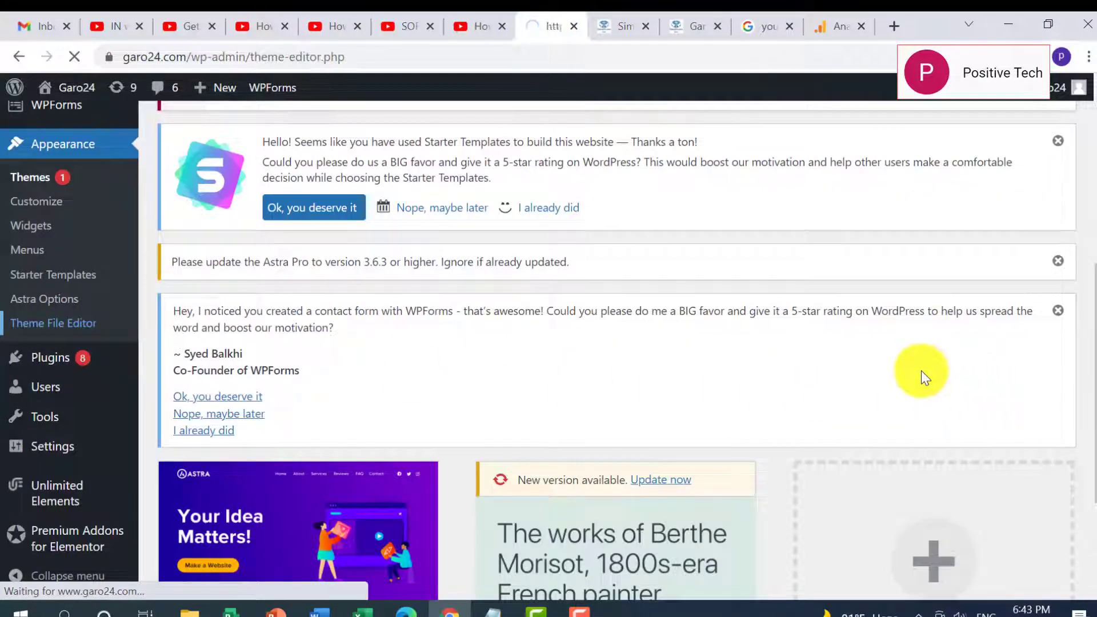
pyautogui.moveTo(1093, 334); pyautogui.dragTo(1093, 417)
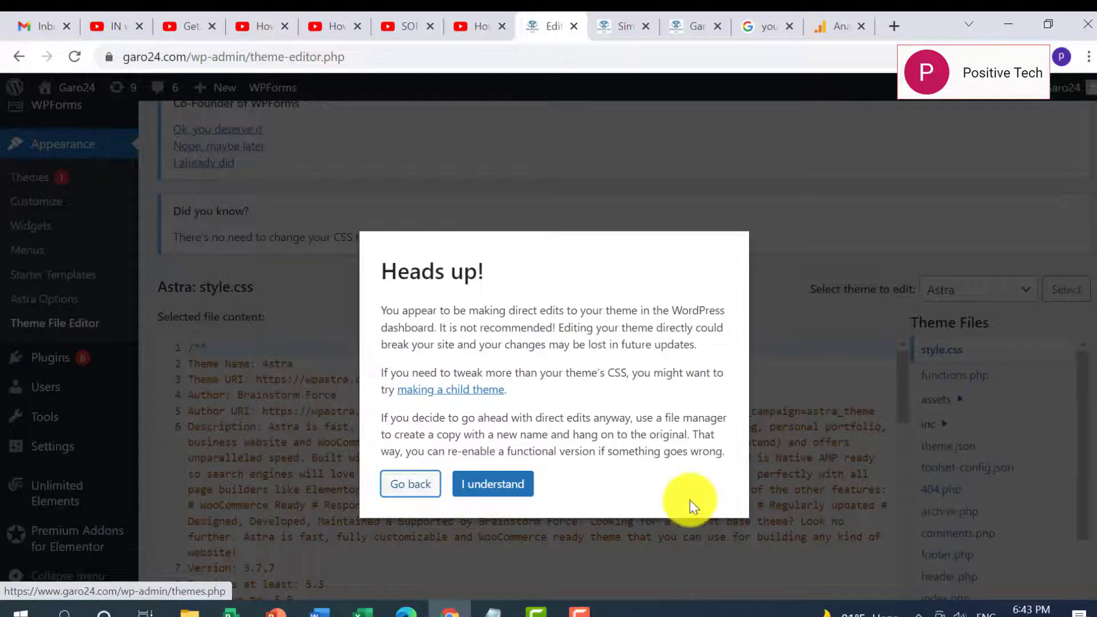
pyautogui.click(496, 484)
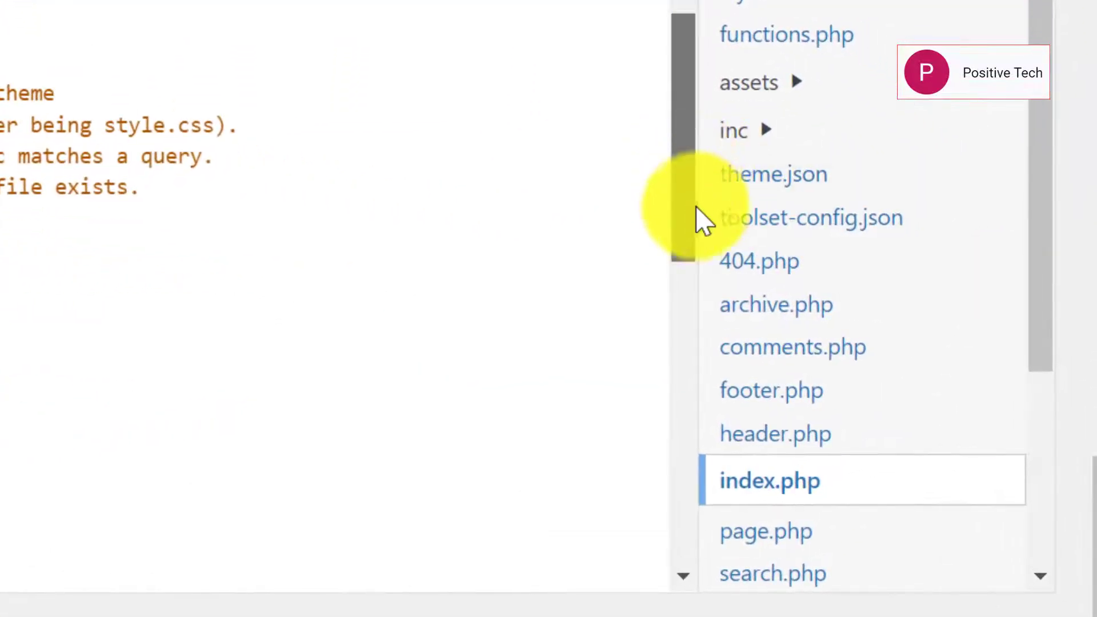
# Open the Astra theme's header.php file and locate the section between the <head> and </head> tags
pyautogui.moveTo(696, 208); pyautogui.dragTo(709, 189)
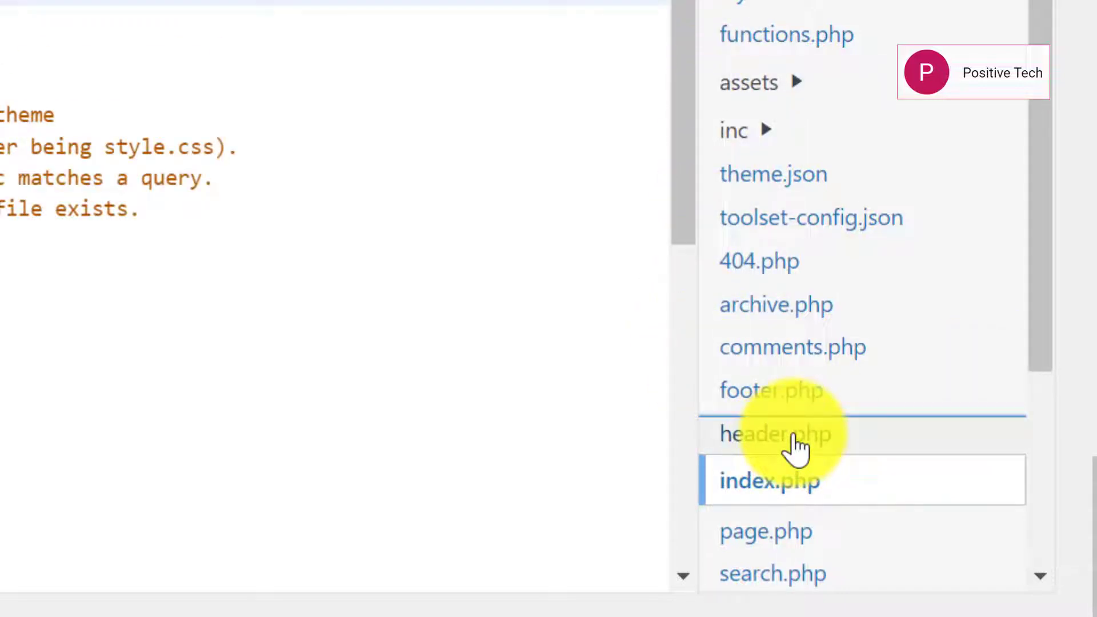
pyautogui.click(796, 447)
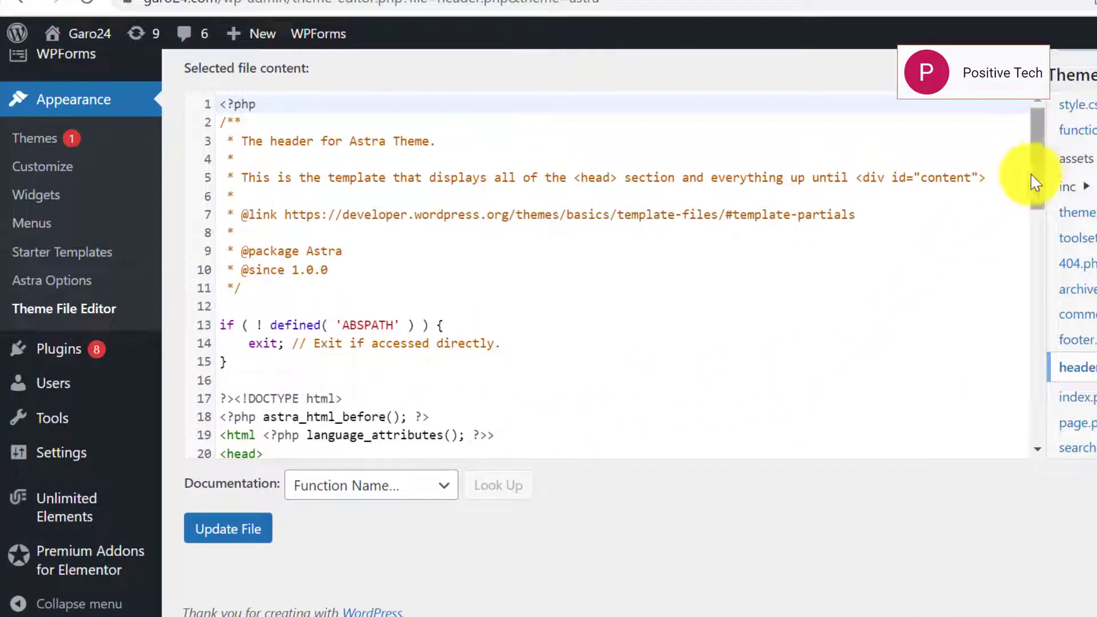
pyautogui.moveTo(1036, 182); pyautogui.dragTo(1039, 241)
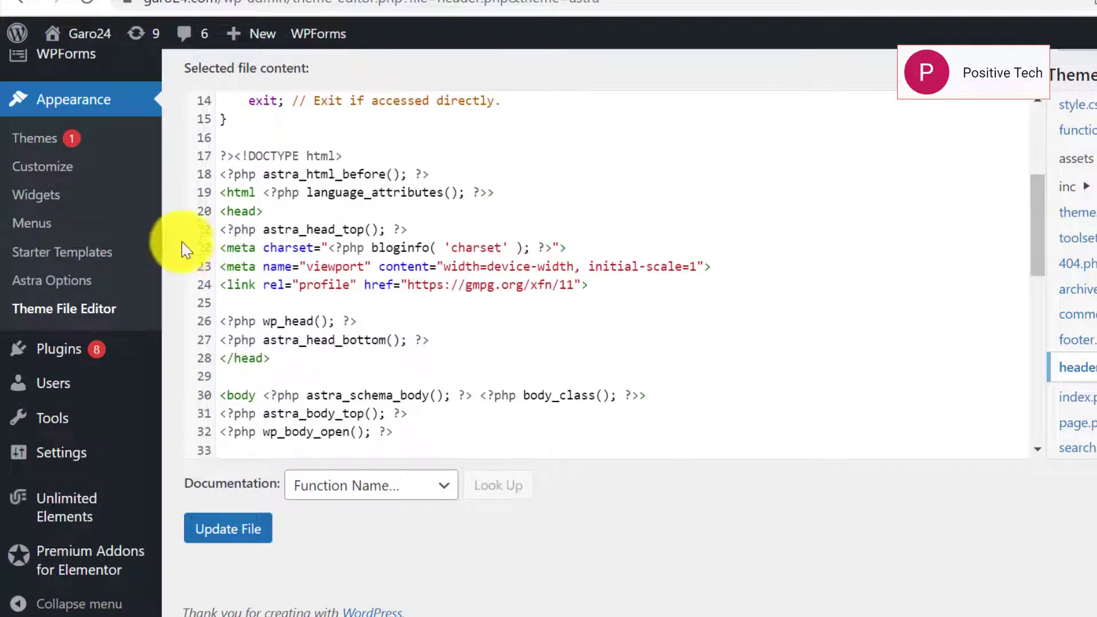
pyautogui.moveTo(224, 215); pyautogui.dragTo(372, 360)
pyautogui.click(284, 213)
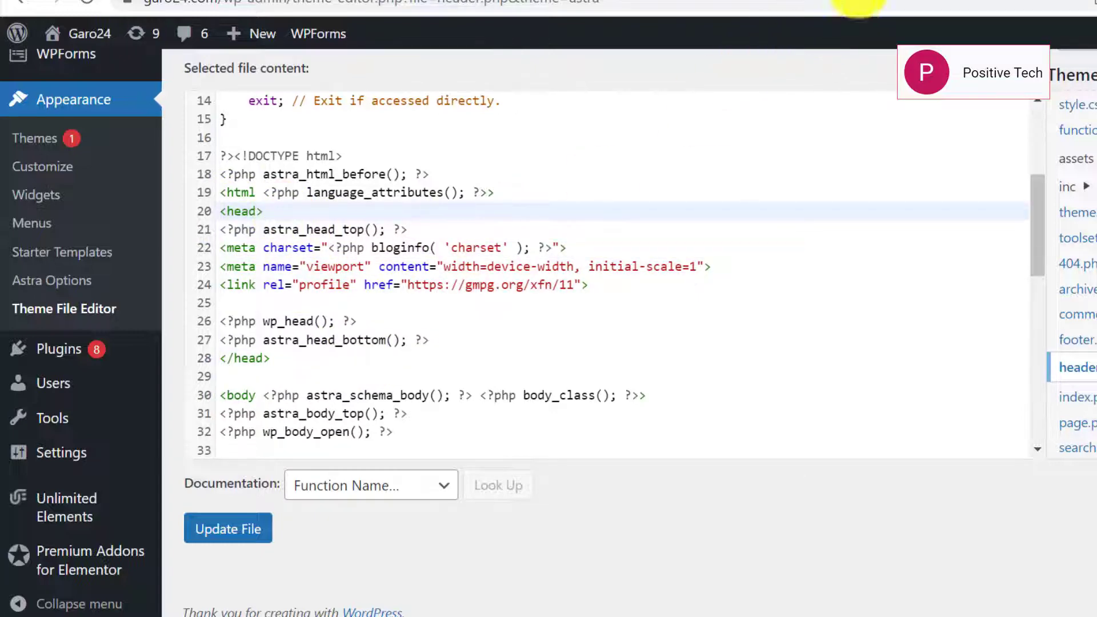
# Switch to Google Analytics and copy the selected Global Site Tag code again
pyautogui.click(992, 2)
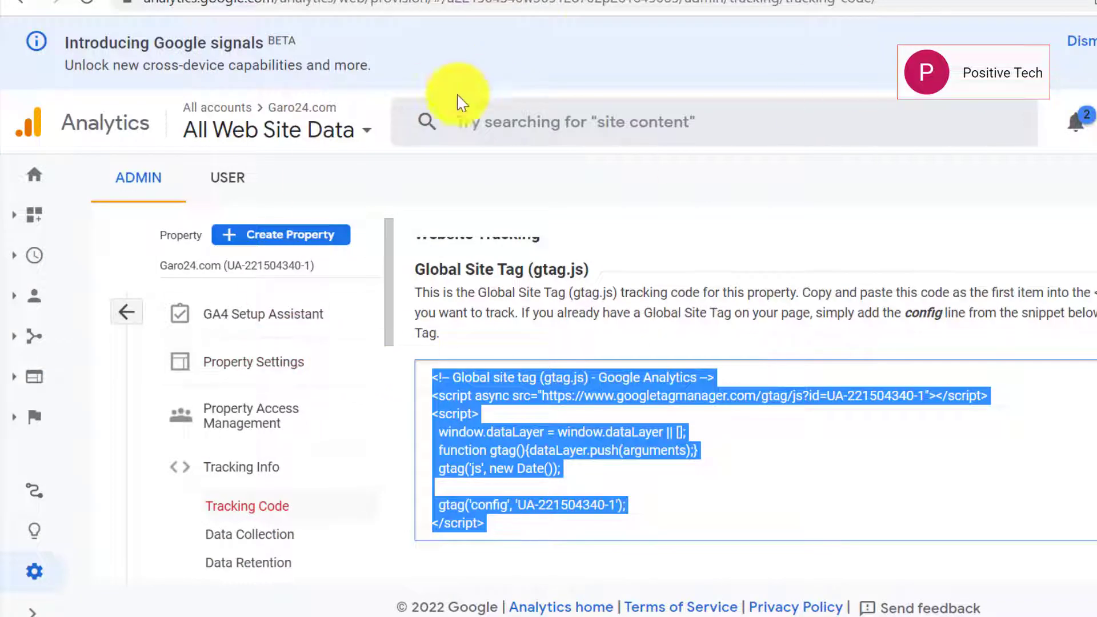
pyautogui.rightClick(554, 392)
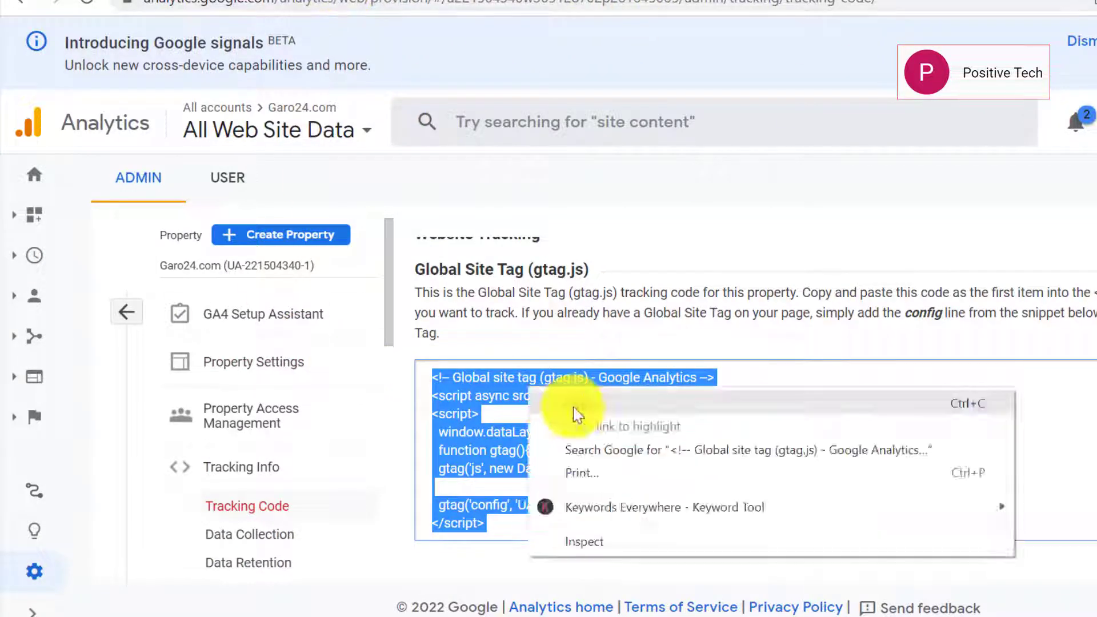
pyautogui.click(573, 404)
# Try placing the tracking code on the empty line 25 of header.php, below the profile link tag
pyautogui.click(724, 2)
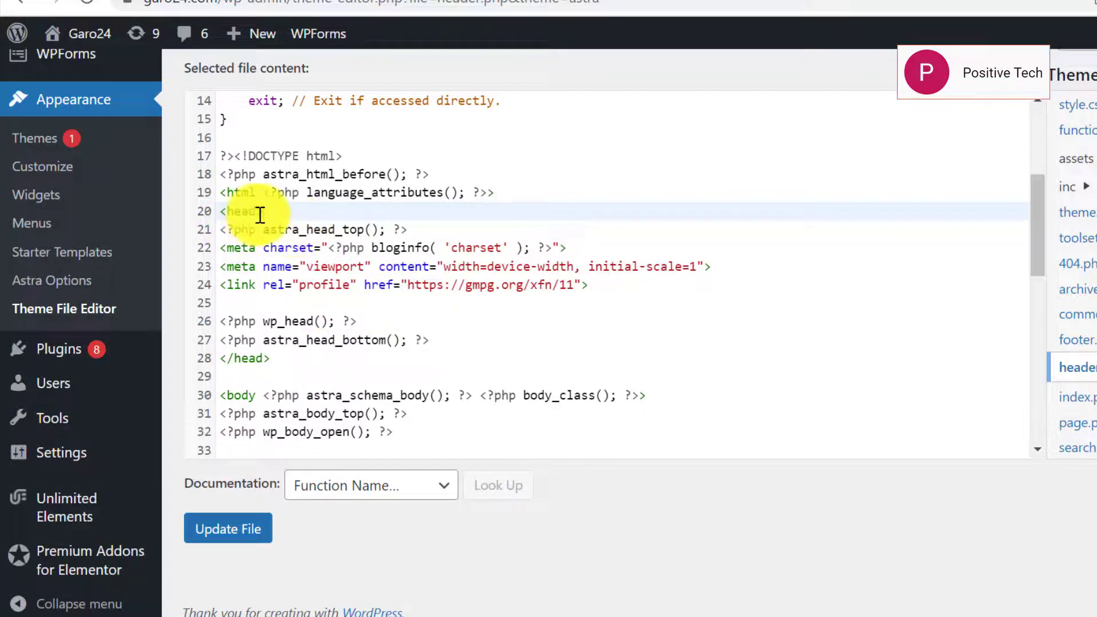
pyautogui.click(252, 302)
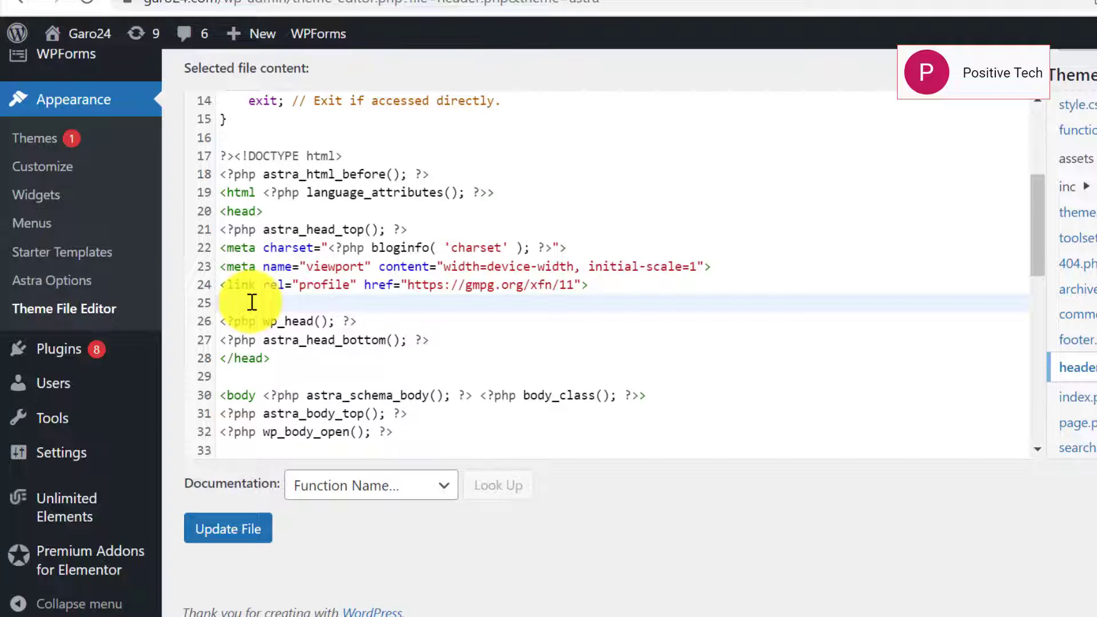
pyautogui.rightClick(252, 301)
pyautogui.click(318, 461)
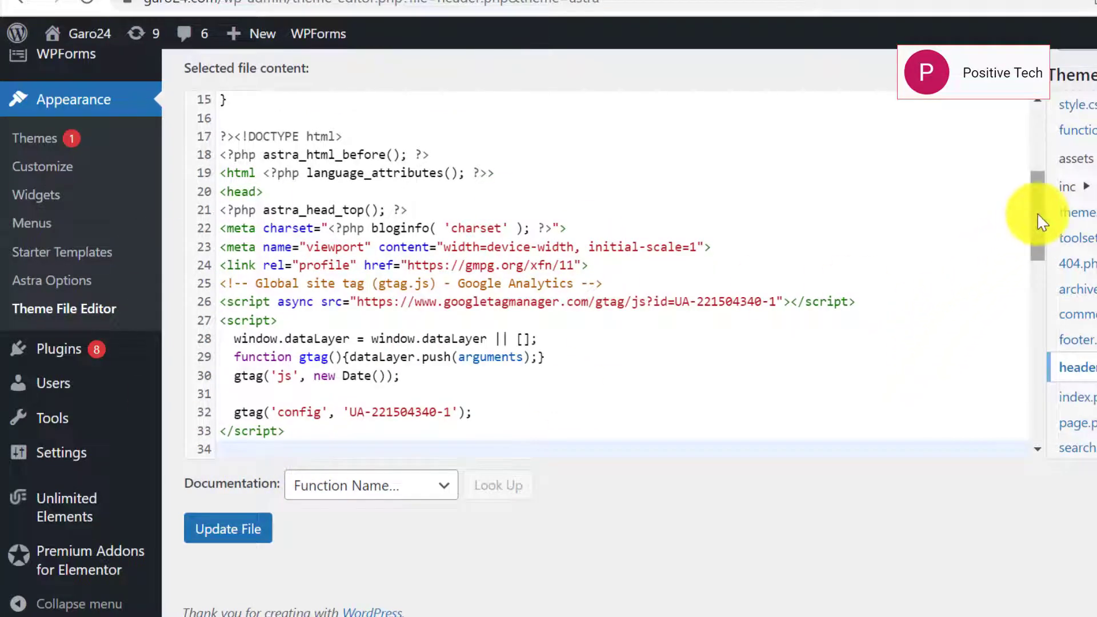
pyautogui.moveTo(1040, 220)
pyautogui.mouseDown()
pyautogui.moveTo(1038, 263)
pyautogui.moveTo(1043, 209)
pyautogui.moveTo(1035, 363)
pyautogui.moveTo(1033, 191)
pyautogui.moveTo(1034, 210)
pyautogui.mouseUp()
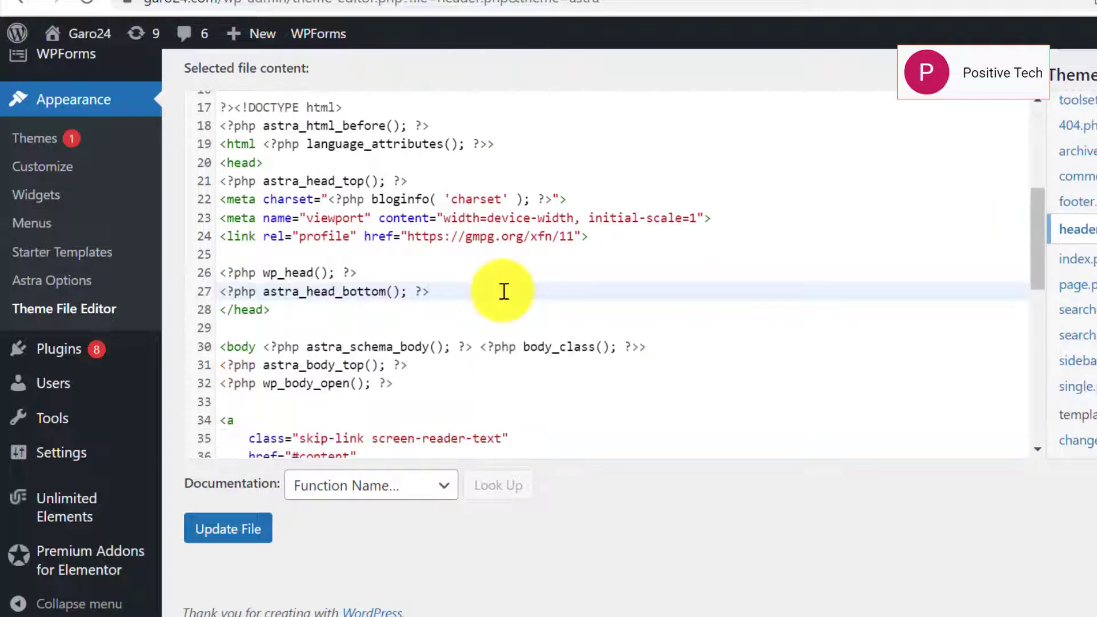
# Paste the Global Site Tag code on a new line after astra_head_bottom() in header.php and update the file
pyautogui.press('Return')
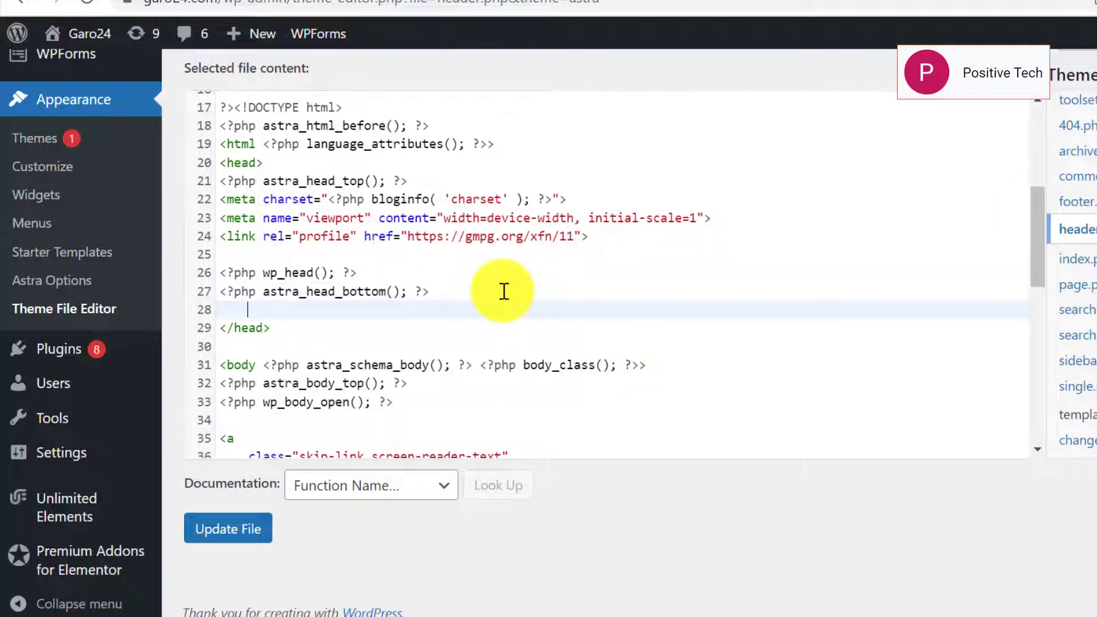
pyautogui.rightClick(233, 309)
pyautogui.click(282, 467)
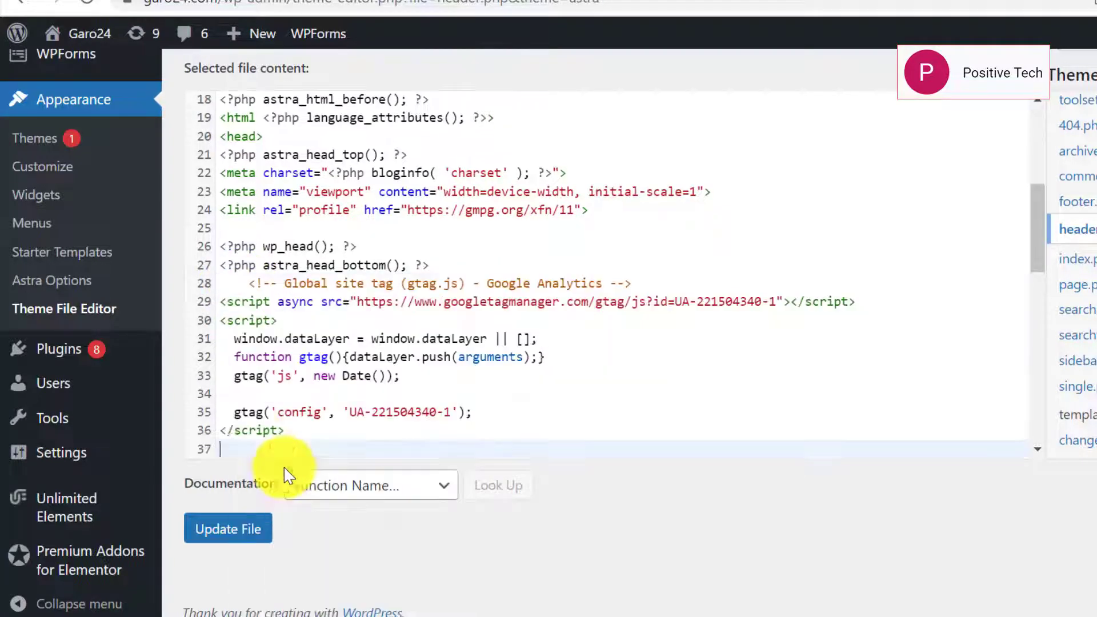
pyautogui.click(223, 531)
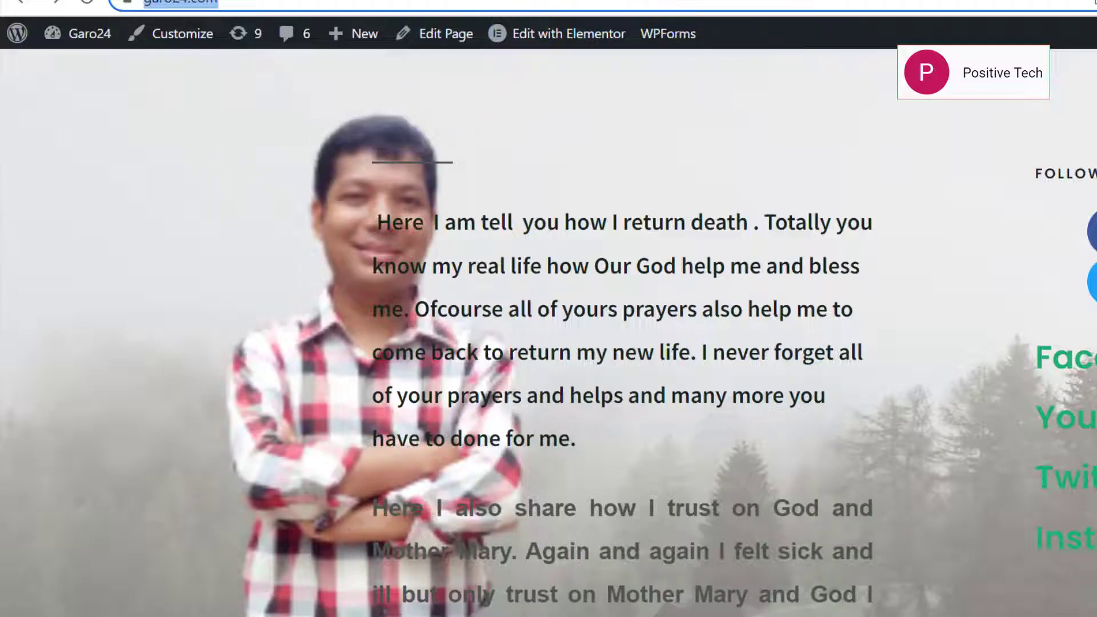
# Load the site's page garo24.com/?wpforms_form_preview=7 in the browser
pyautogui.hotkey('ctrl', 'v')
pyautogui.press('Return')
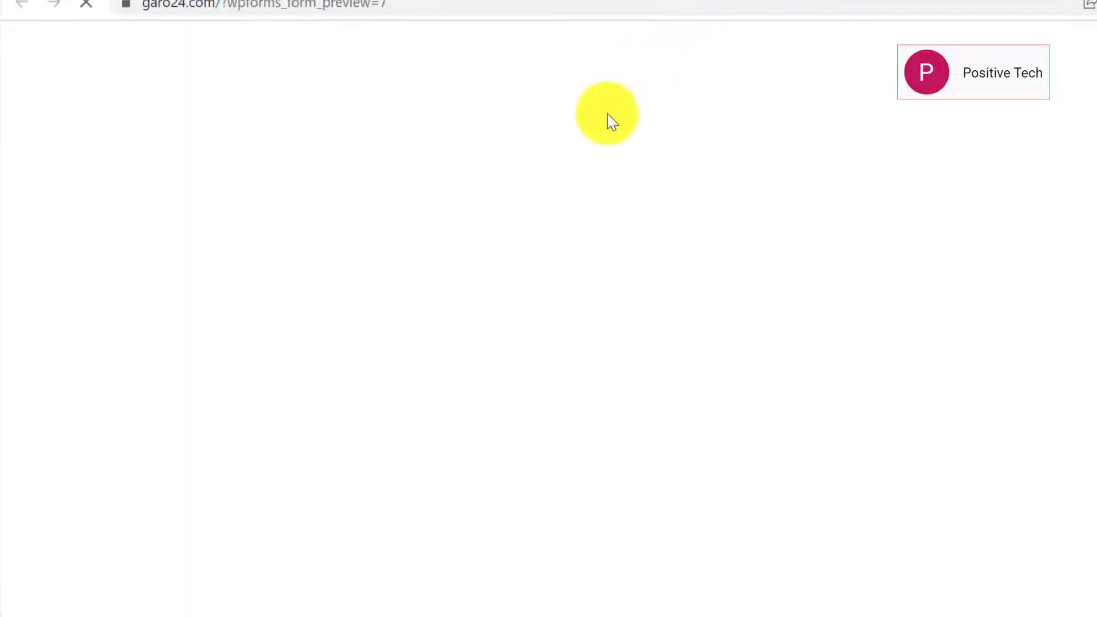